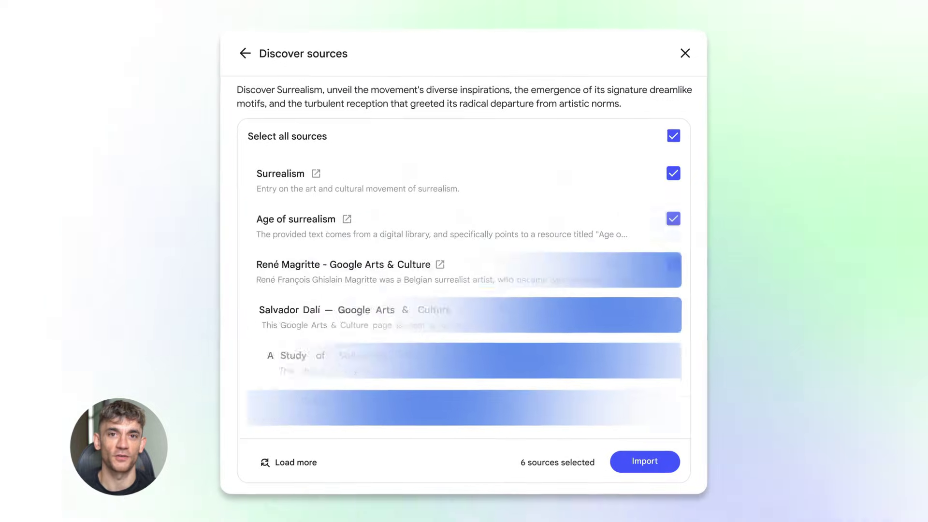
Deselect both Surrealism sources and start a Deep Research search for 'Latest breakthroughs in quantum physics'
click(676, 356)
click(675, 173)
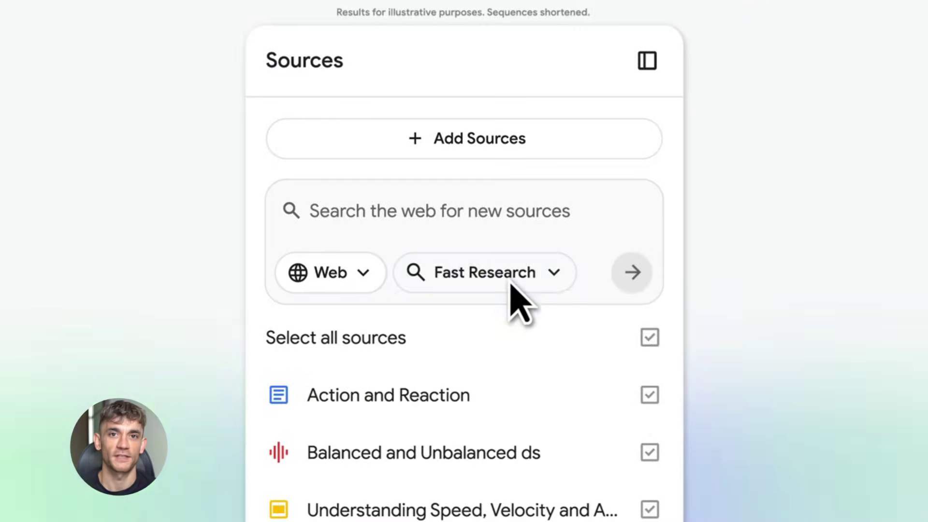
click(206, 137)
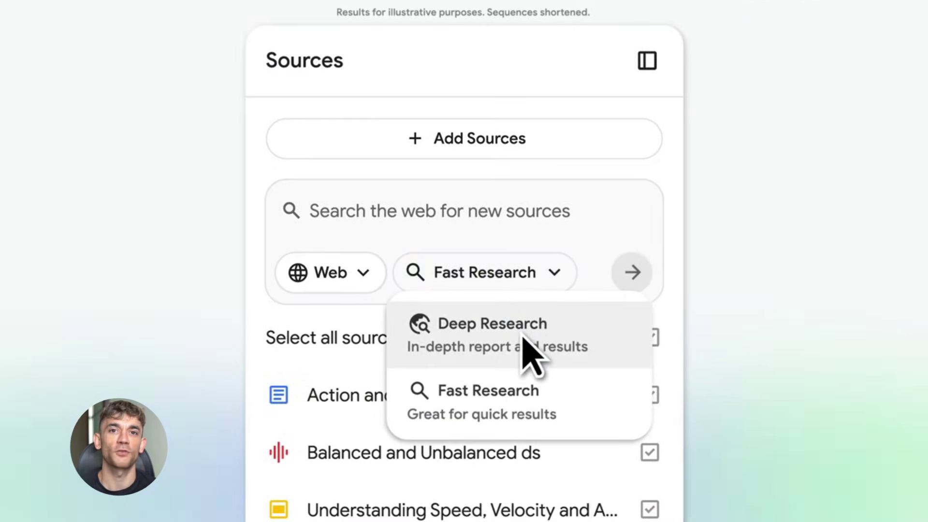
click(524, 339)
click(435, 212)
text(Latest breakthroughs in quantum physi)
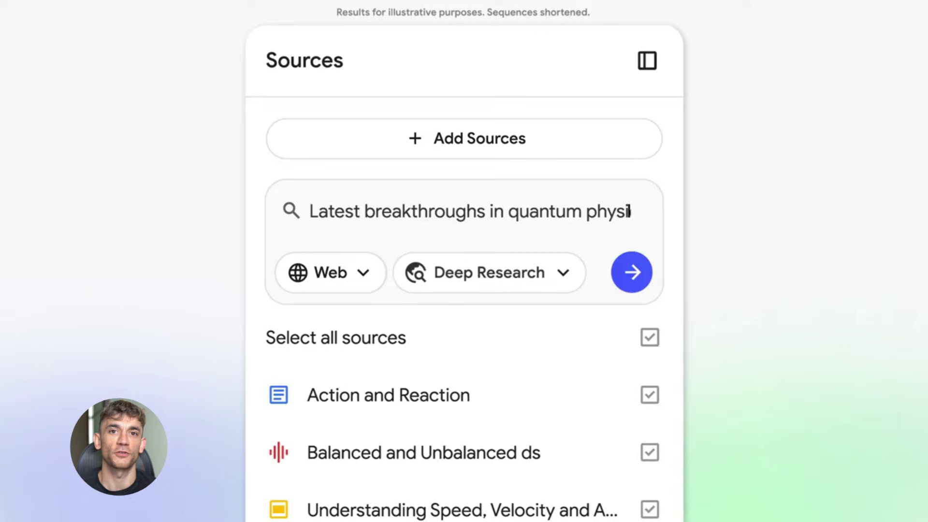
text(cs)
click(634, 272)
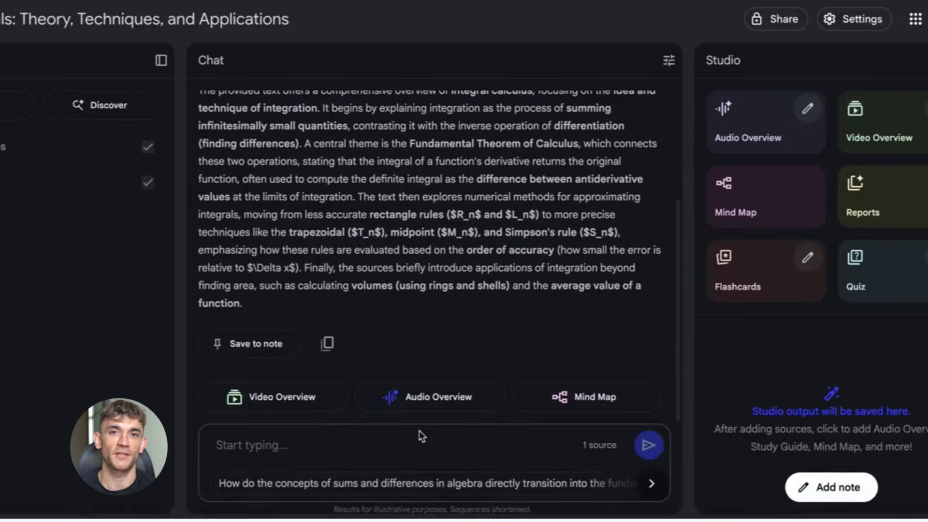
Ask the chat 'how do you integrate trigonometry functions?'
click(419, 276)
text(how do you integrate trigonomet)
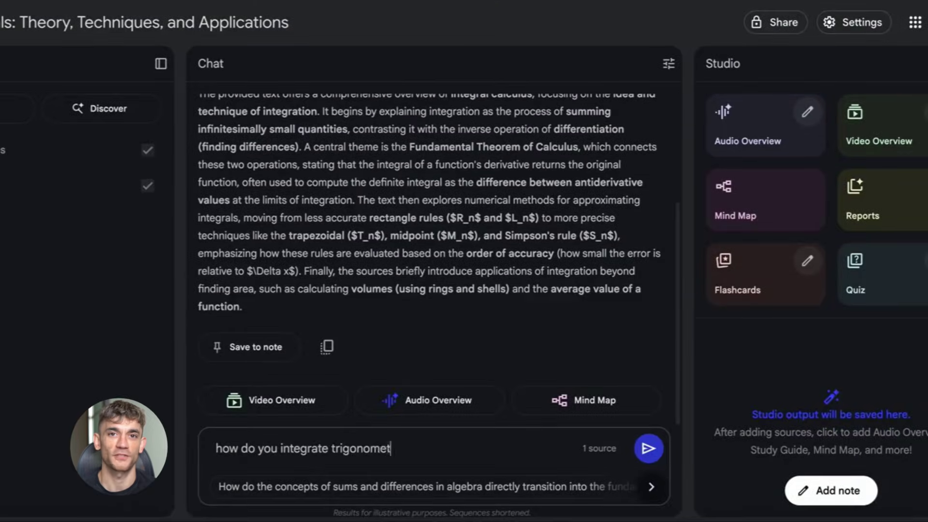
text(ry functions?)
key(Return)
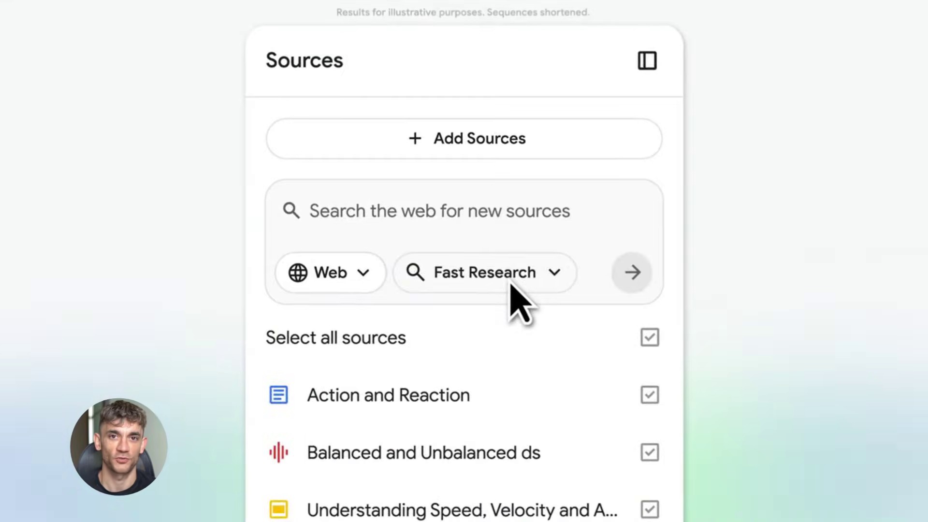
Switch to Deep Research mode and search the web for 'Latest breakthroughs in quantum physics'
click(222, 146)
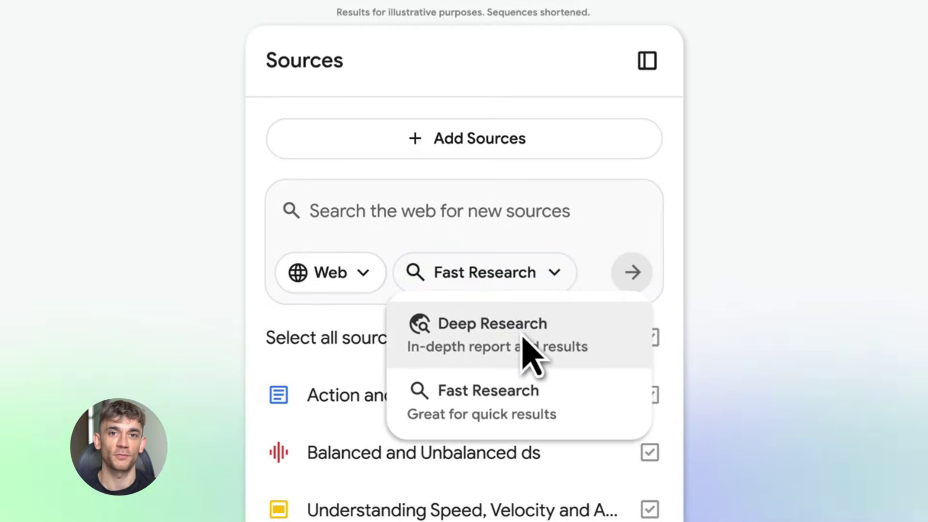
click(524, 341)
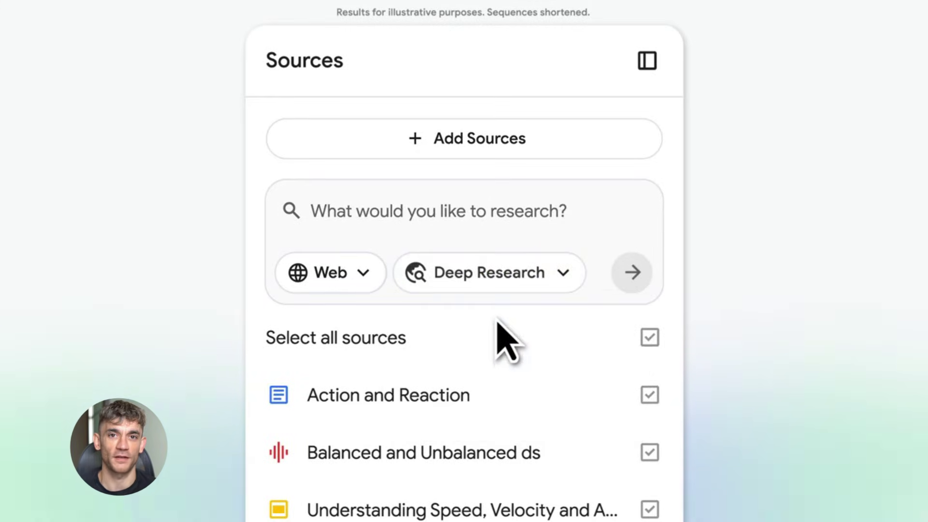
click(331, 223)
text(Latest breakthroughs in quantum physics)
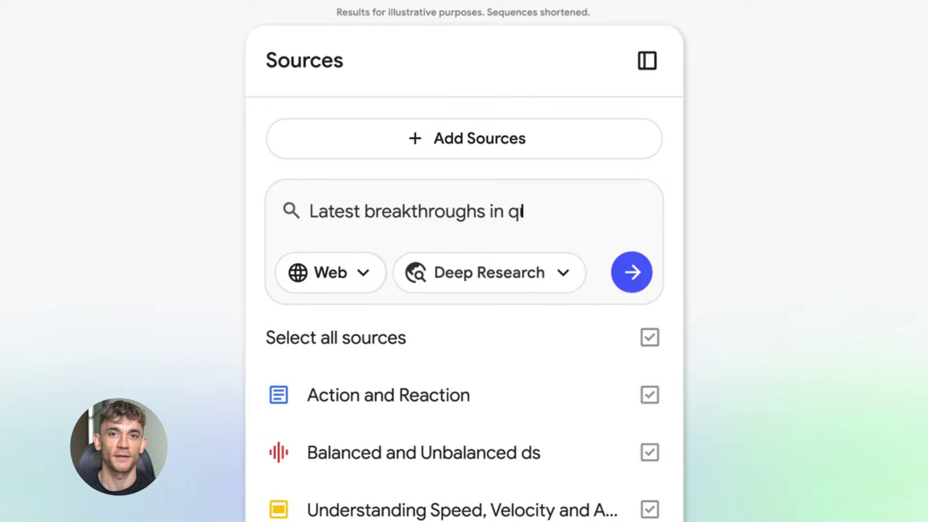
click(630, 274)
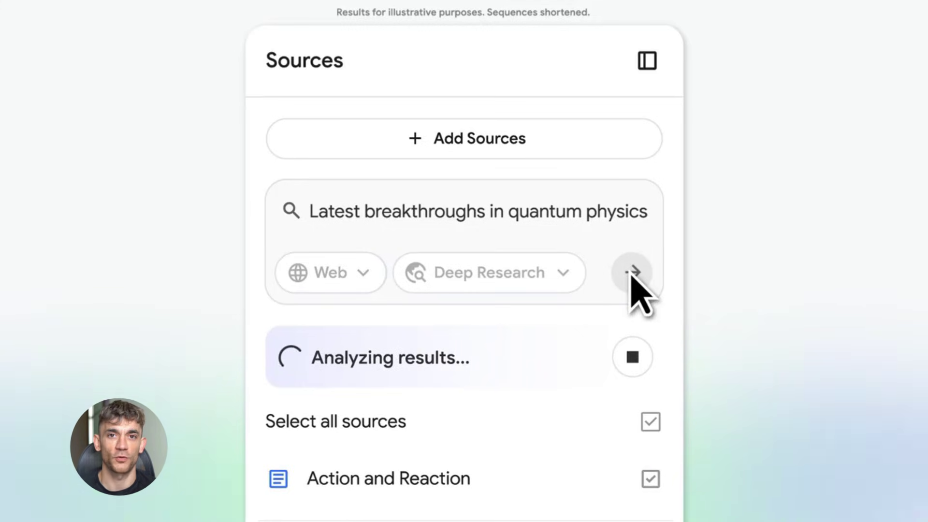
Generate a Video Overview in a custom hyper-realistic style, then play the Surrealism video
click(306, 220)
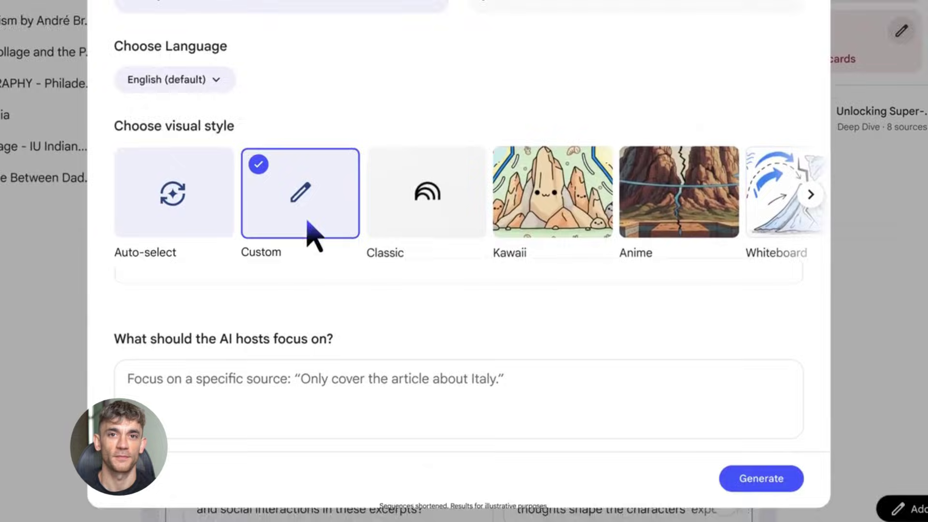
text(Hyper-rel)
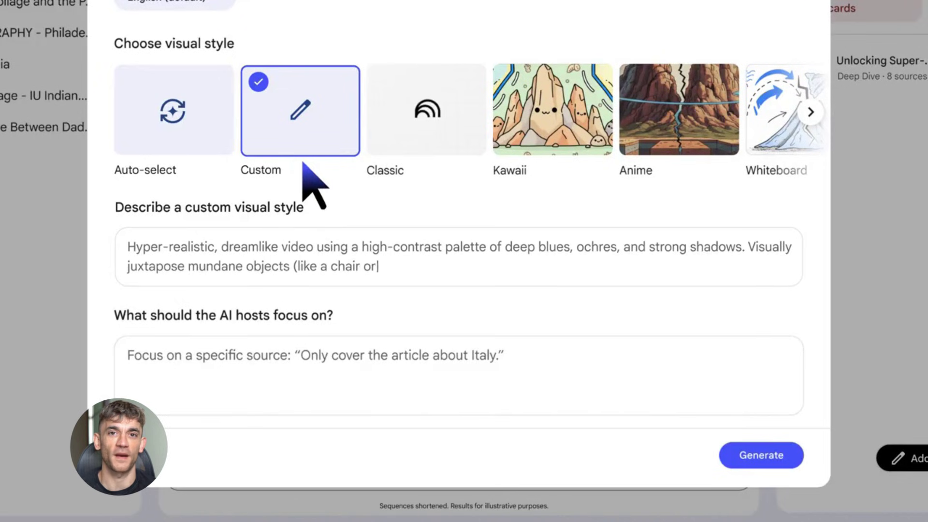
click(778, 455)
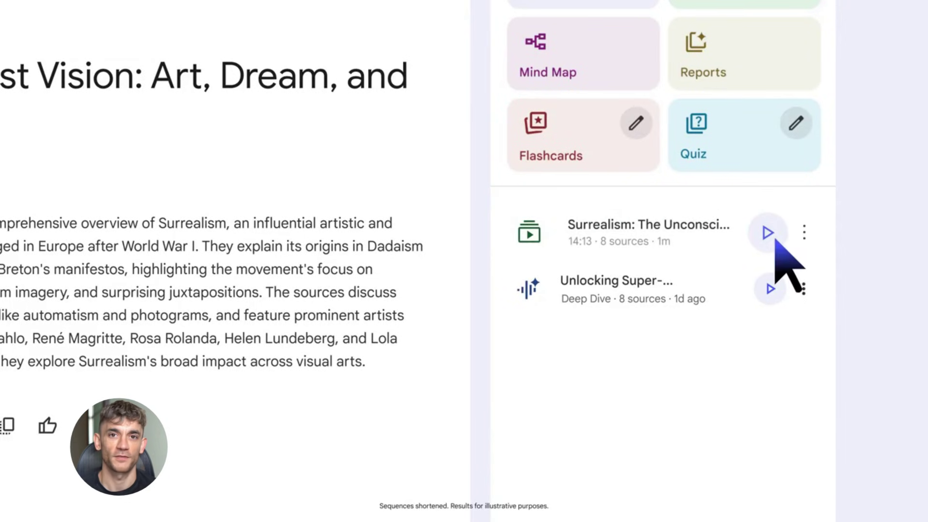
click(773, 236)
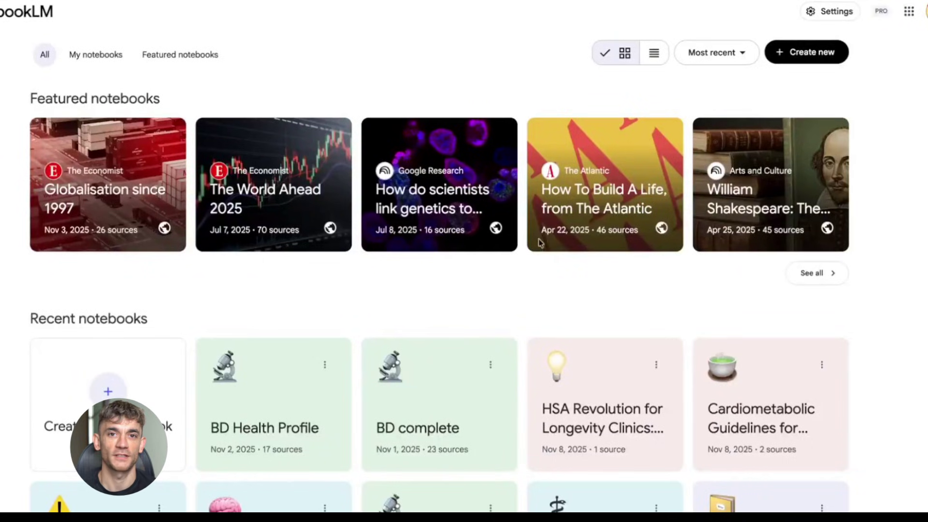
In BD Health Profile, generate a custom Briefing Doc covering medical history and GI appointment questions
click(261, 405)
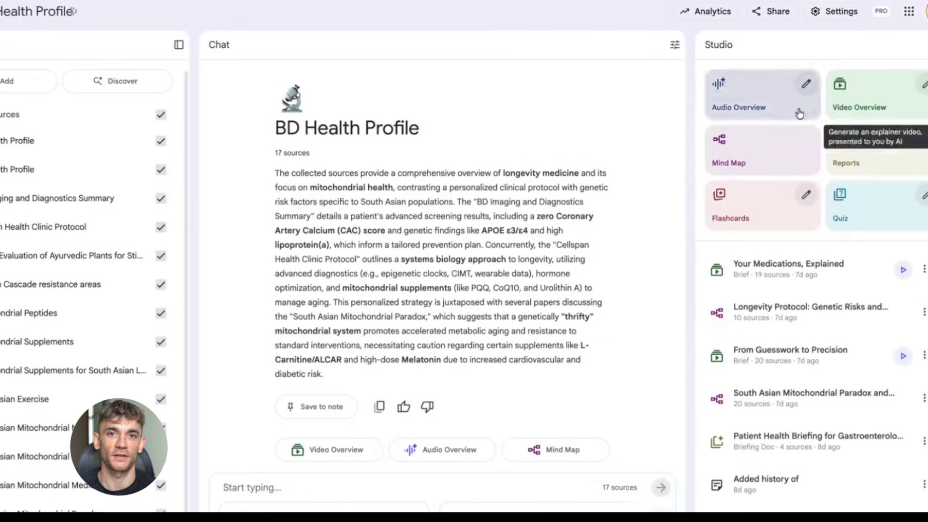
click(905, 145)
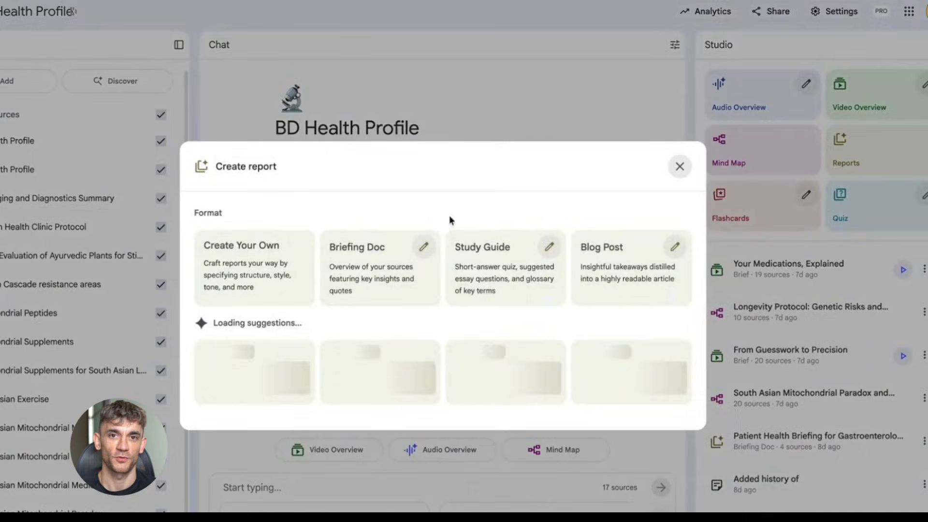
click(424, 248)
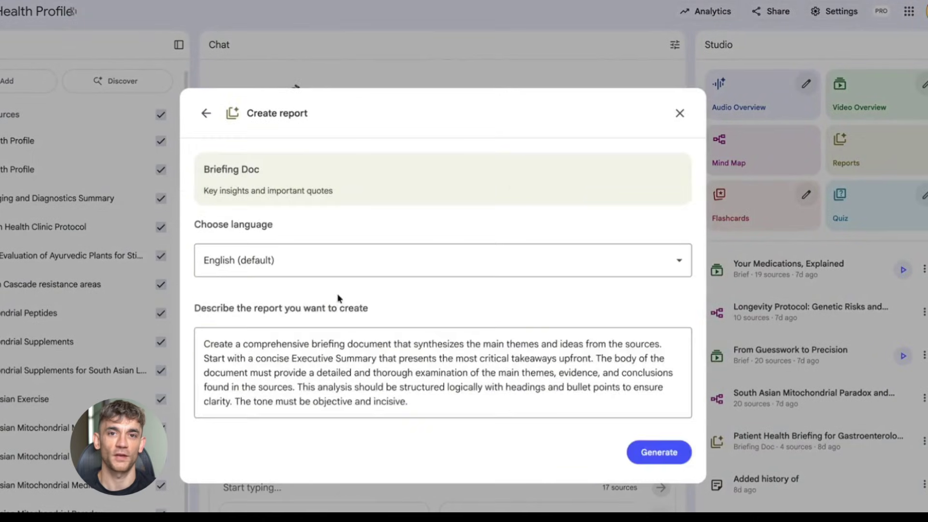
key(ctrl+a)
key(BackSpace)
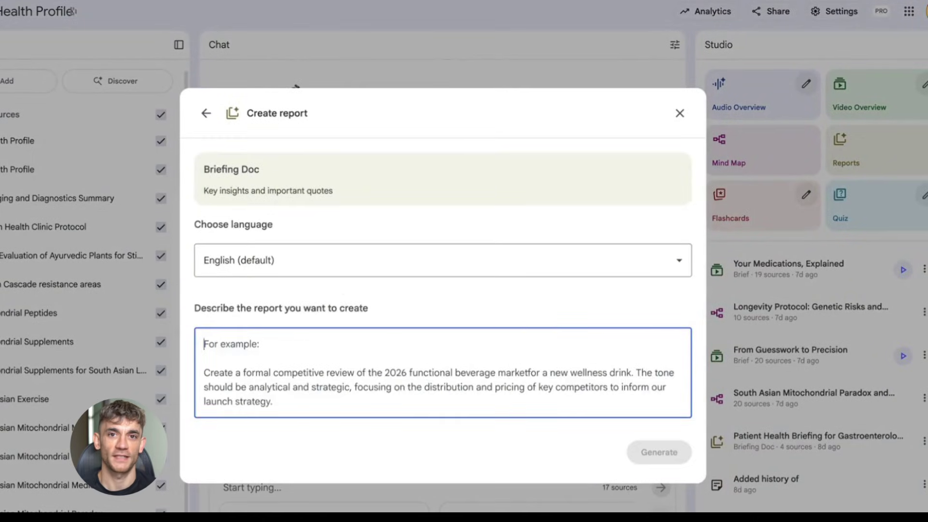
text(I will be seeing my GI in 2 weeks, can you provide a report of my history i can give them and questions to ask)
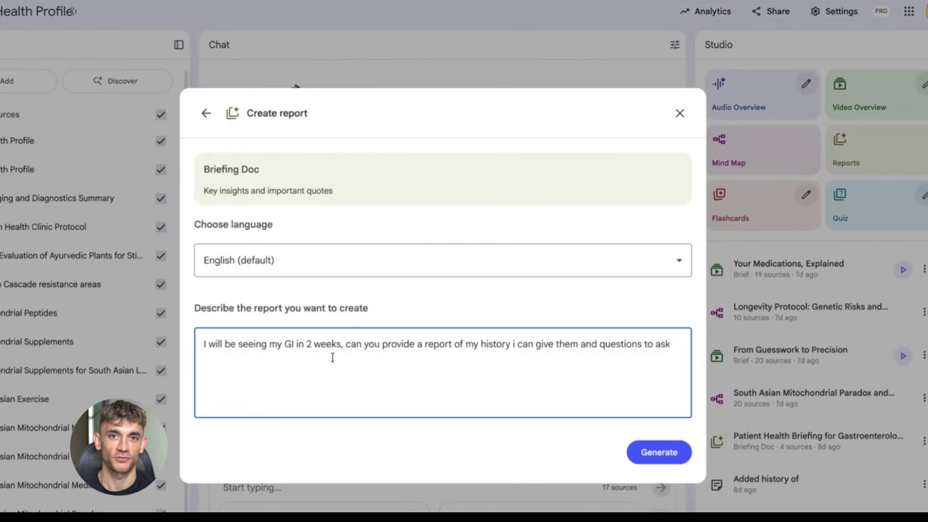
click(657, 443)
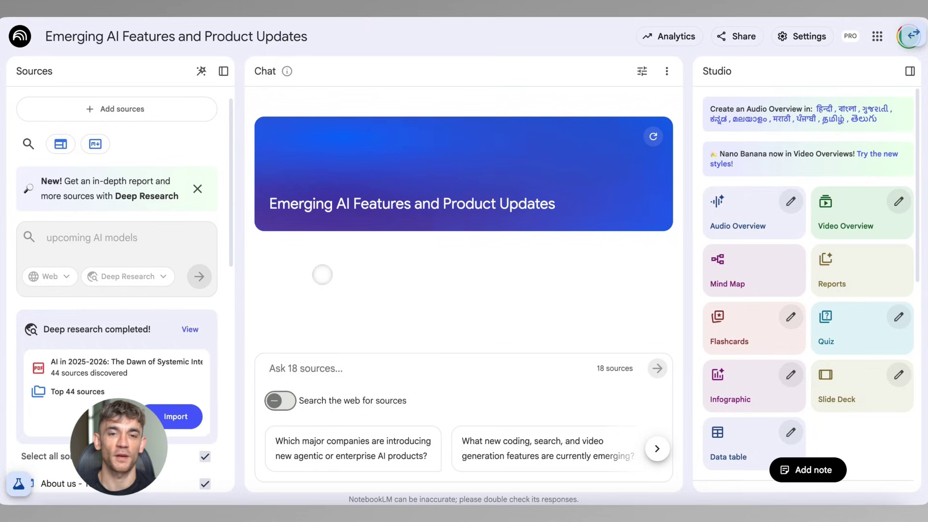
Open the completed Deep Research report and read through it
click(190, 328)
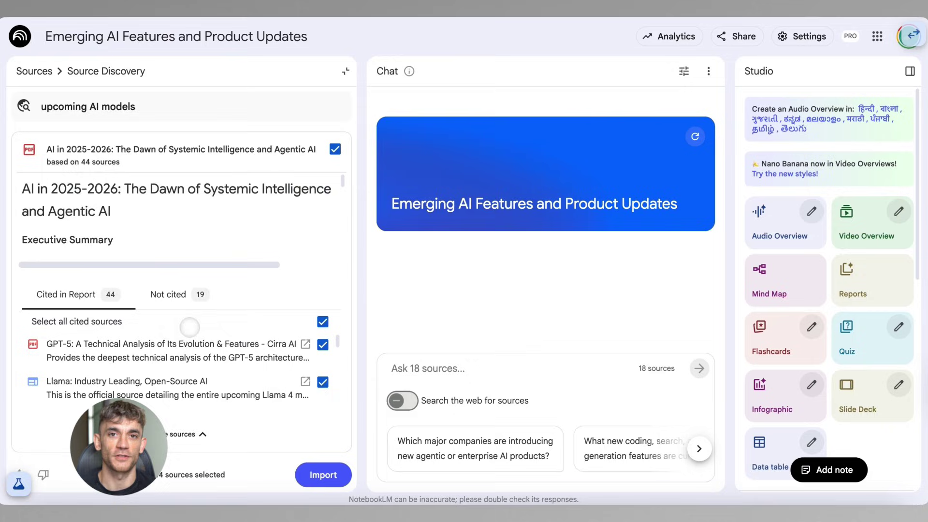
scroll(180, 218, down, 2)
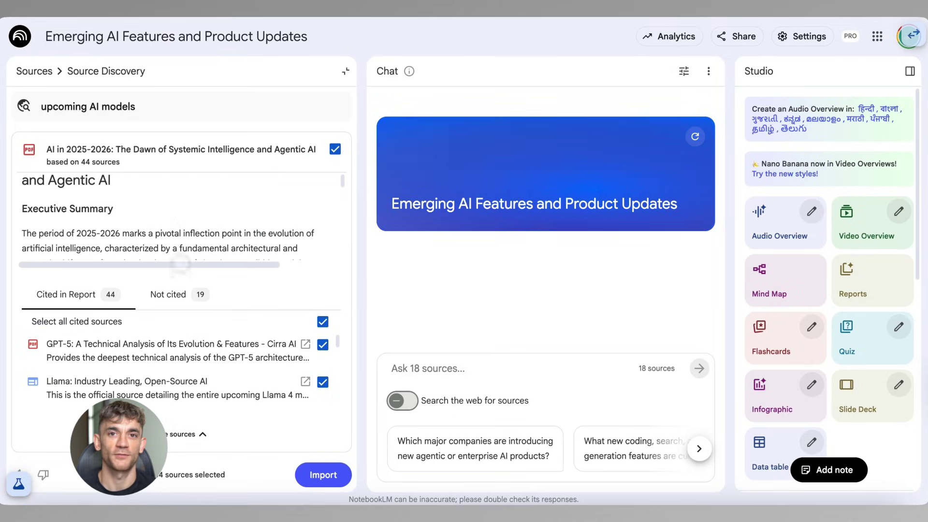
scroll(181, 217, down, 15)
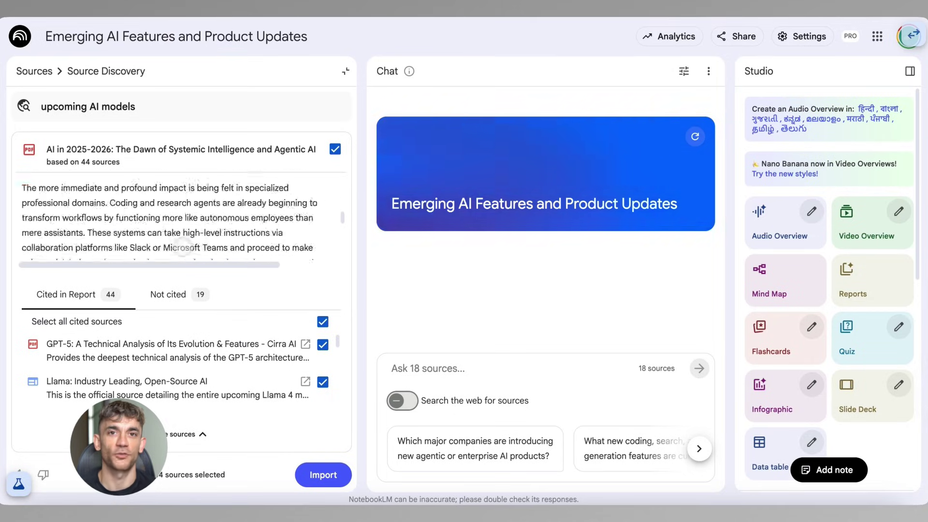
scroll(183, 245, down, 3)
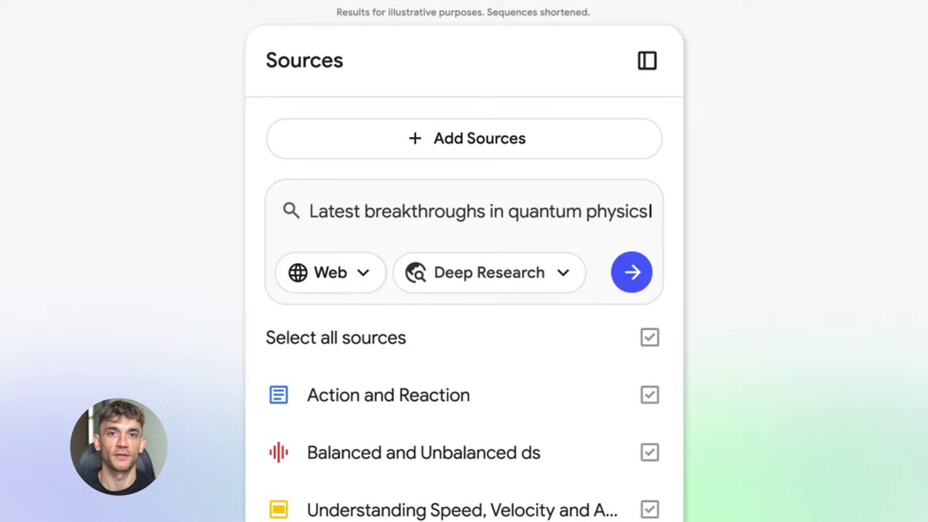
Rerun the quantum physics Deep Research and import the report with its 57 sources
click(631, 275)
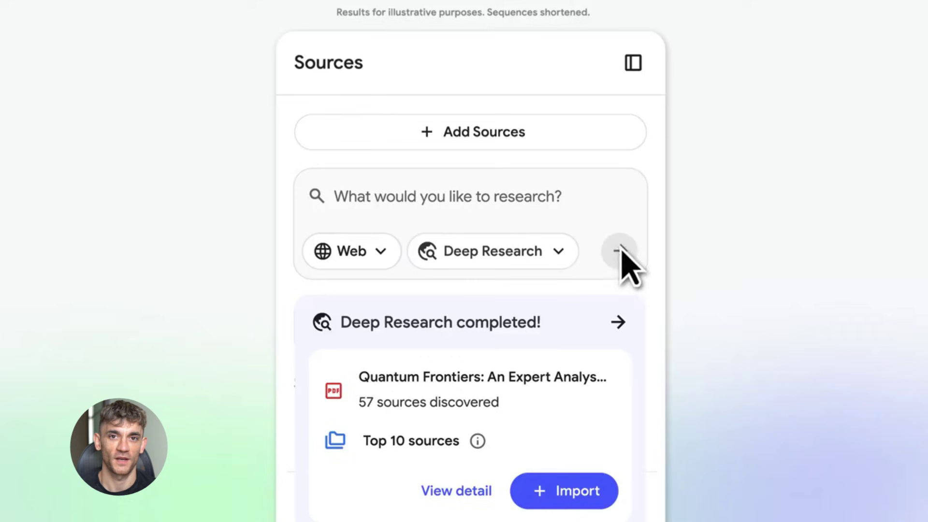
click(456, 491)
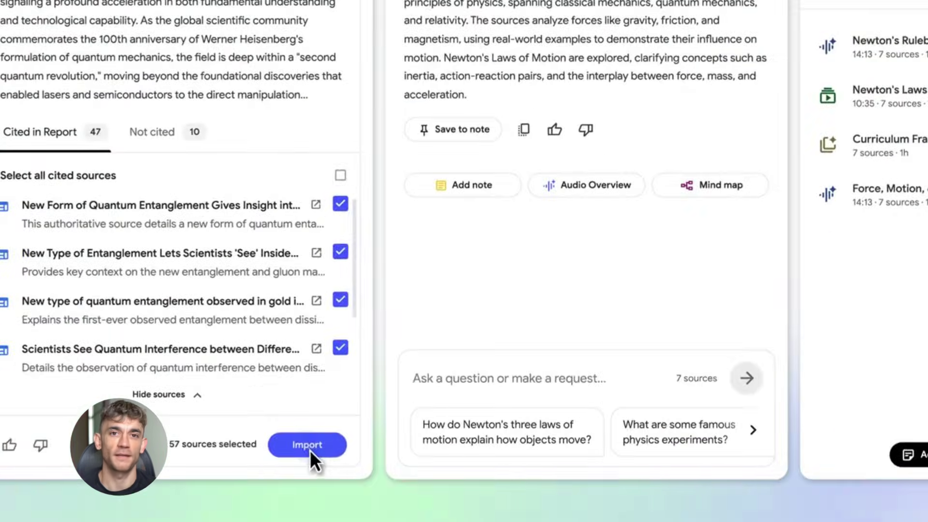
click(310, 446)
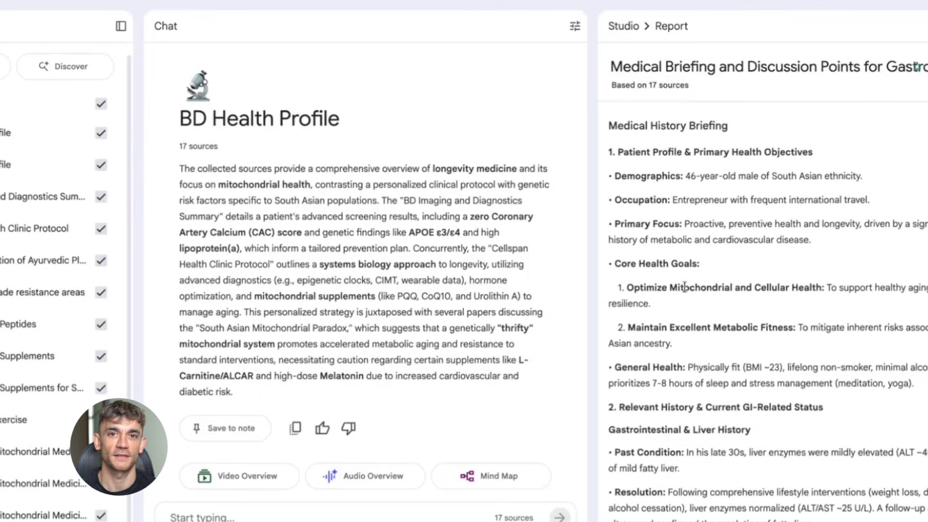
scroll(676, 234, down, 5)
scroll(676, 234, down, 4)
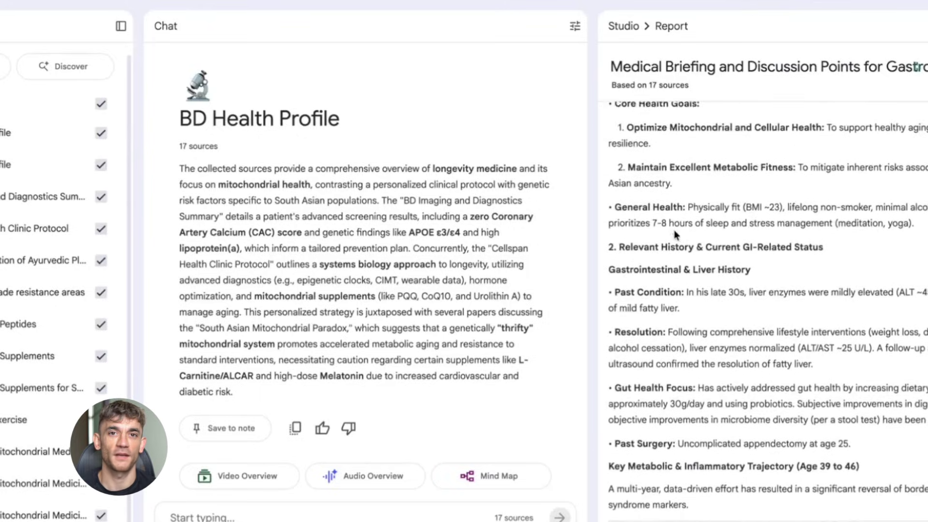
scroll(675, 231, down, 3)
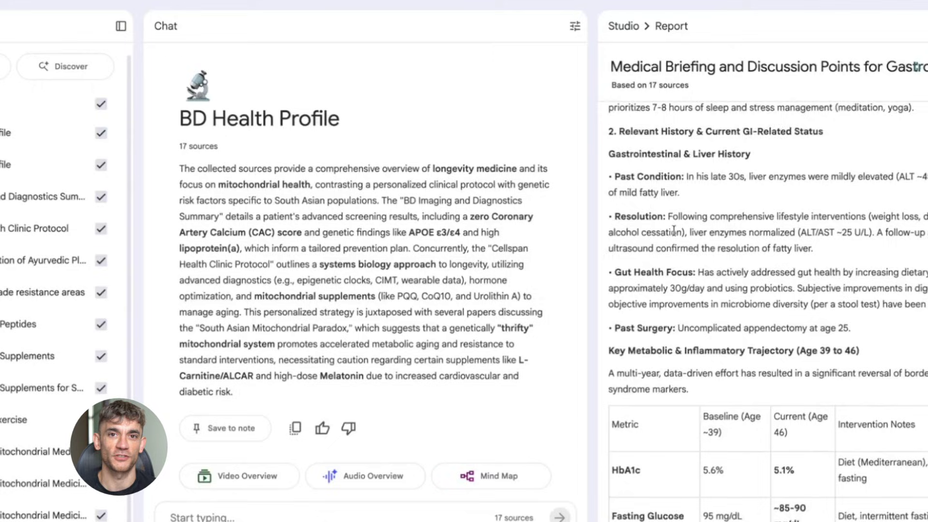
scroll(676, 235, down, 5)
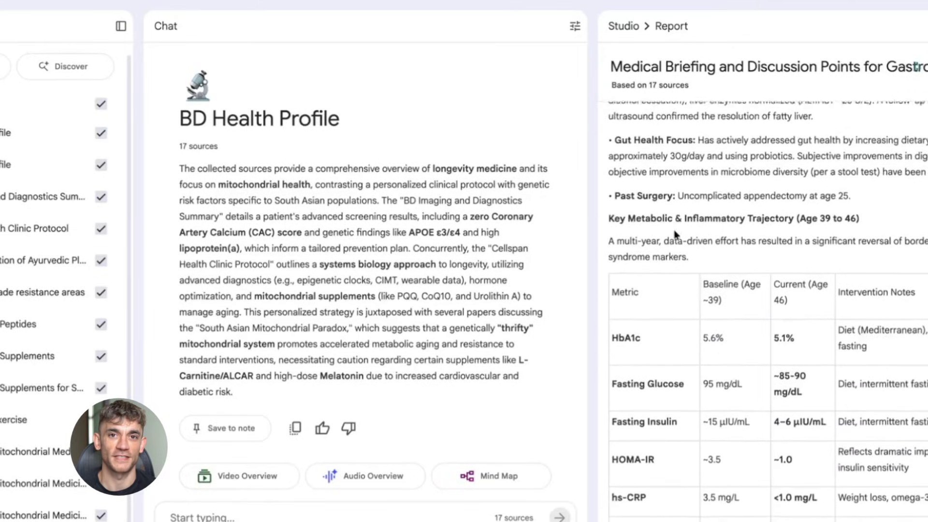
scroll(675, 234, up, 4)
scroll(676, 234, up, 1)
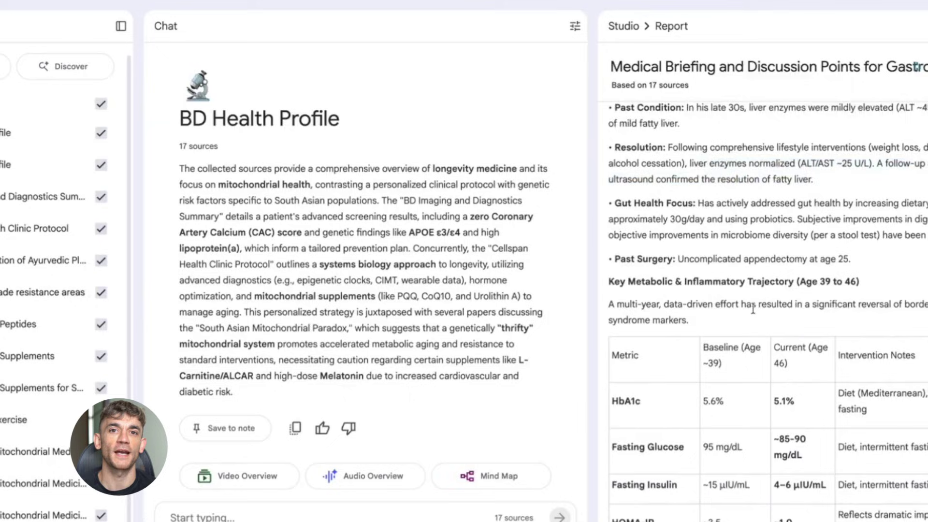
scroll(753, 308, down, 3)
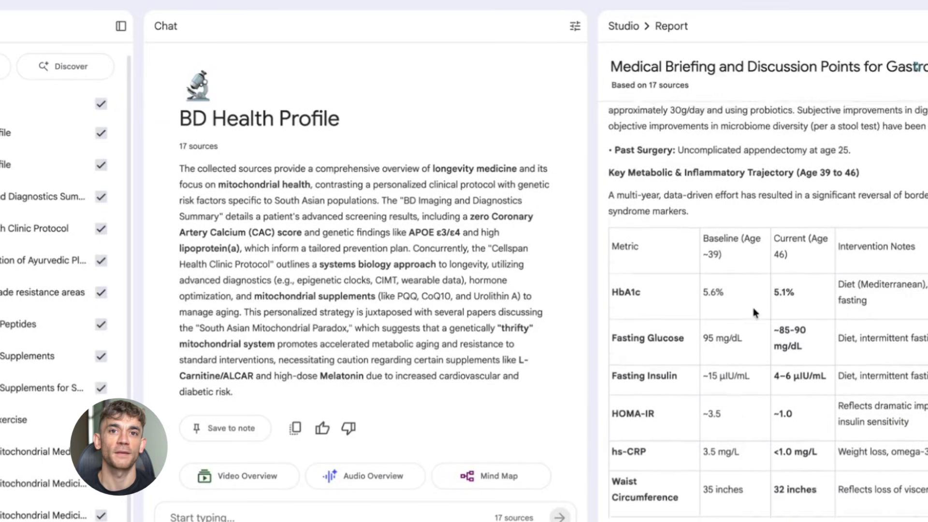
scroll(753, 310, down, 8)
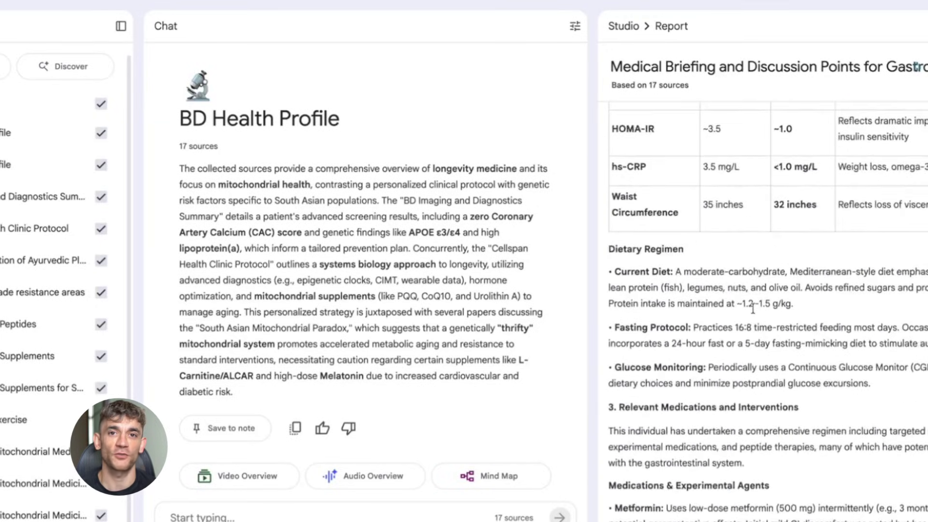
scroll(753, 309, down, 6)
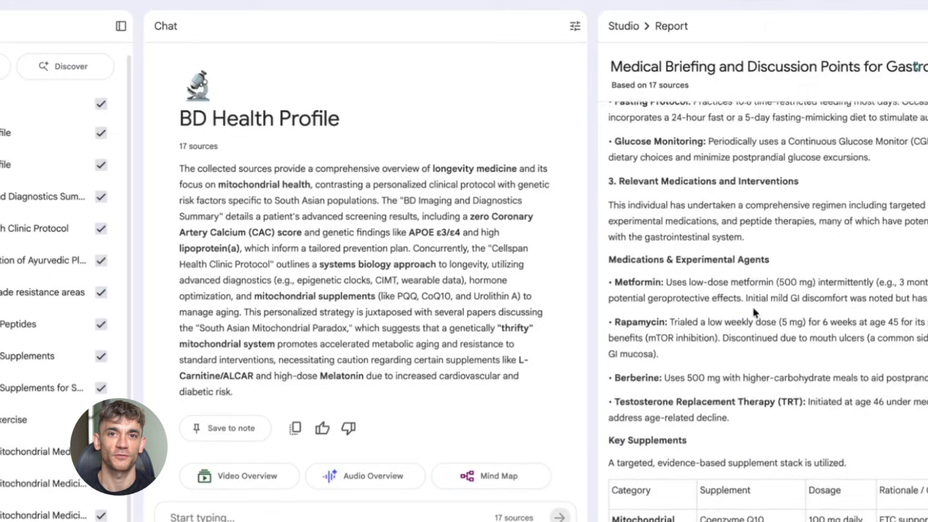
scroll(755, 312, down, 6)
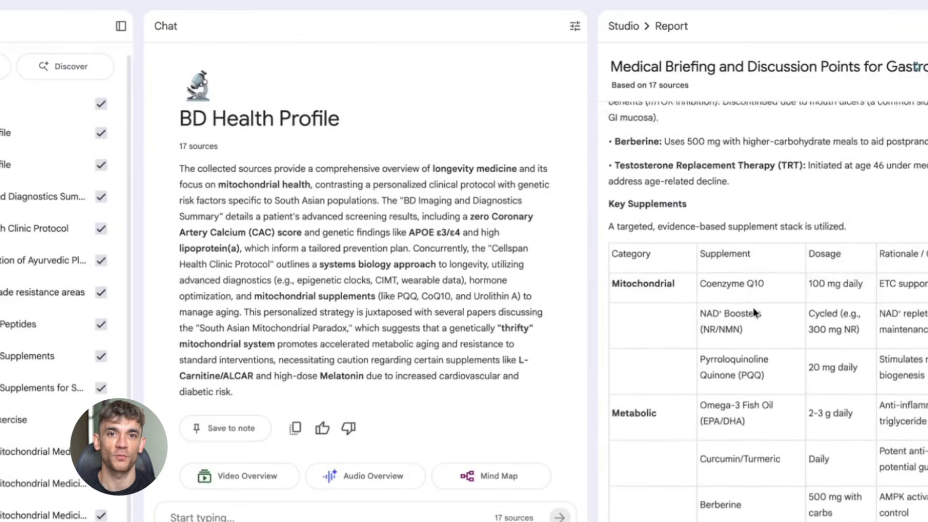
scroll(754, 312, down, 8)
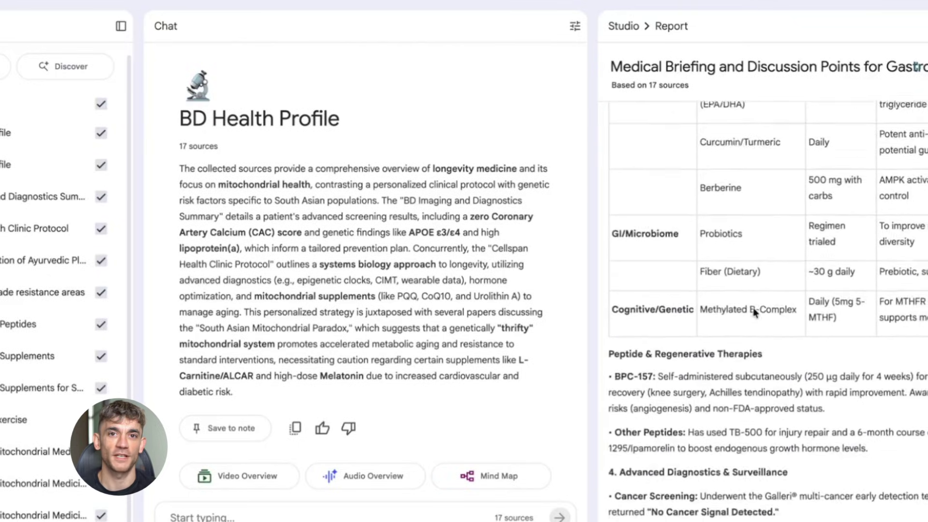
scroll(753, 308, down, 2)
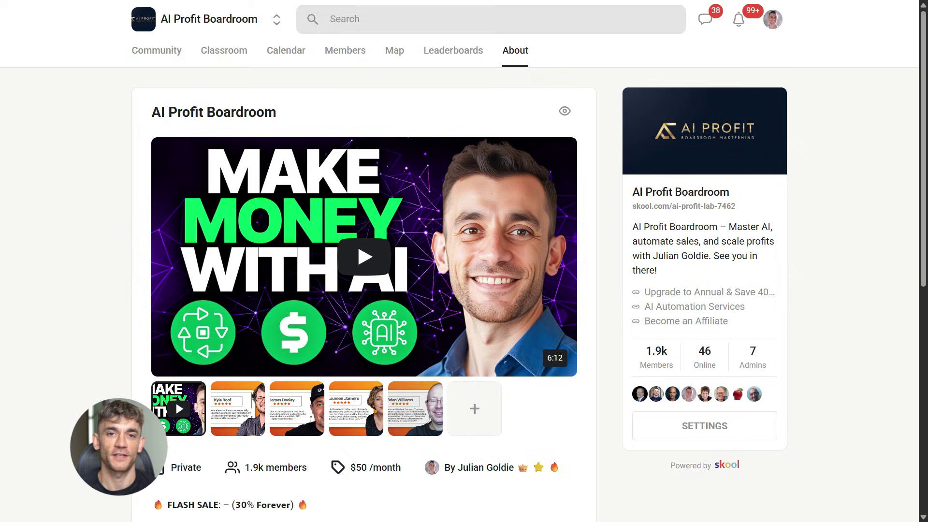
View the second and last testimonial images on the About page and scroll the description
scroll(459, 276, down, 1)
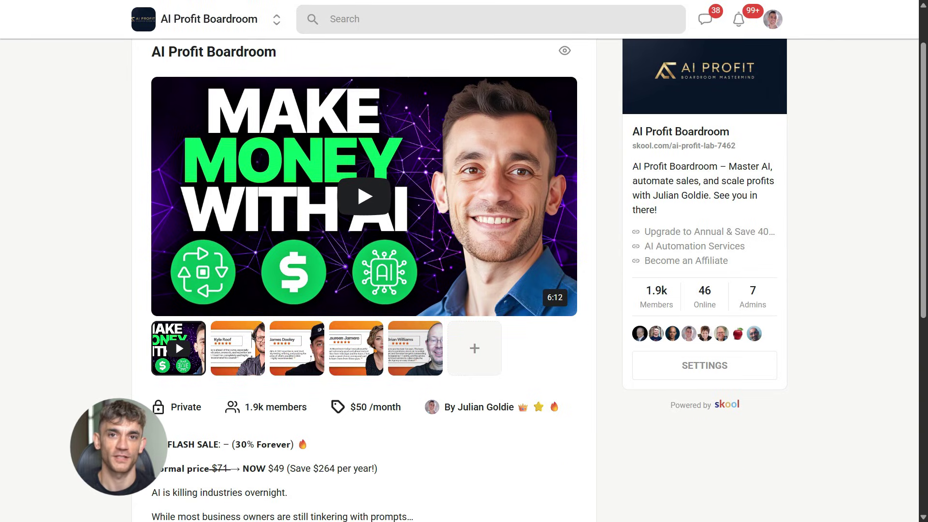
click(238, 358)
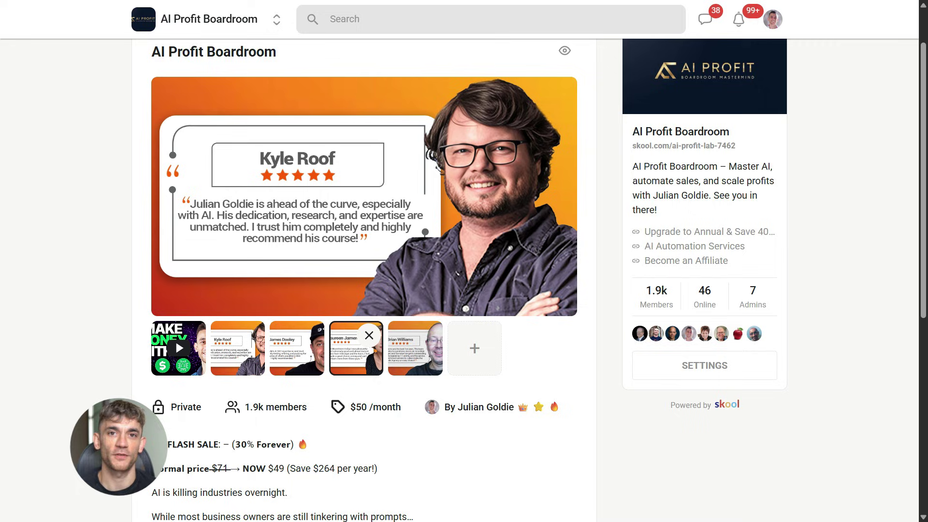
click(416, 348)
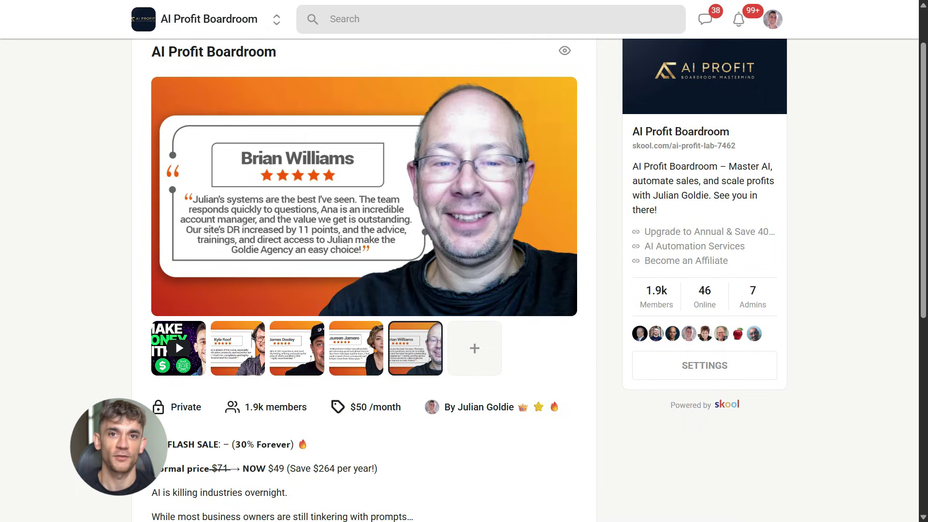
scroll(459, 276, down, 2)
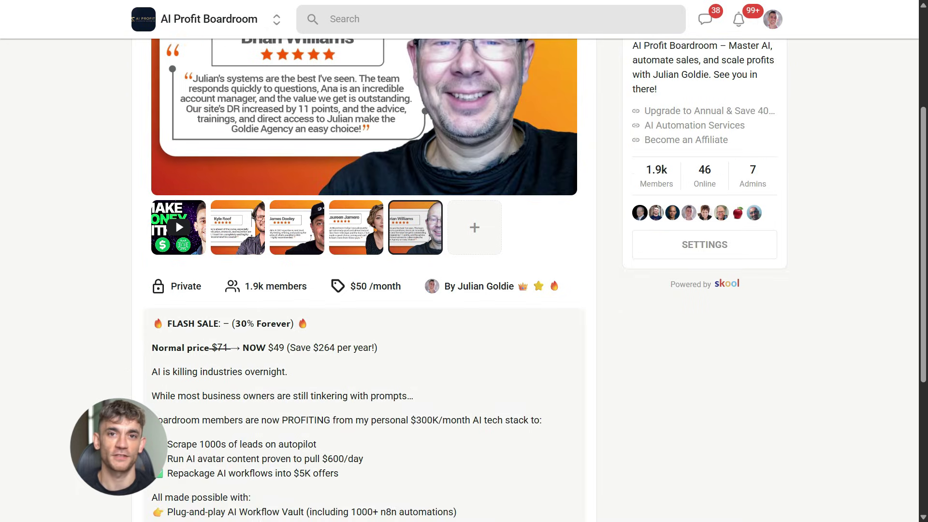
scroll(459, 276, down, 5)
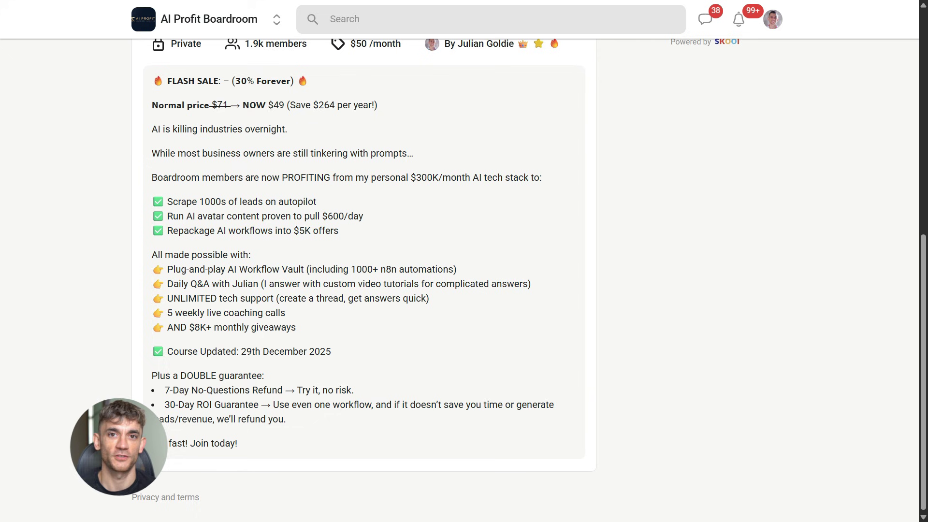
scroll(459, 276, up, 9)
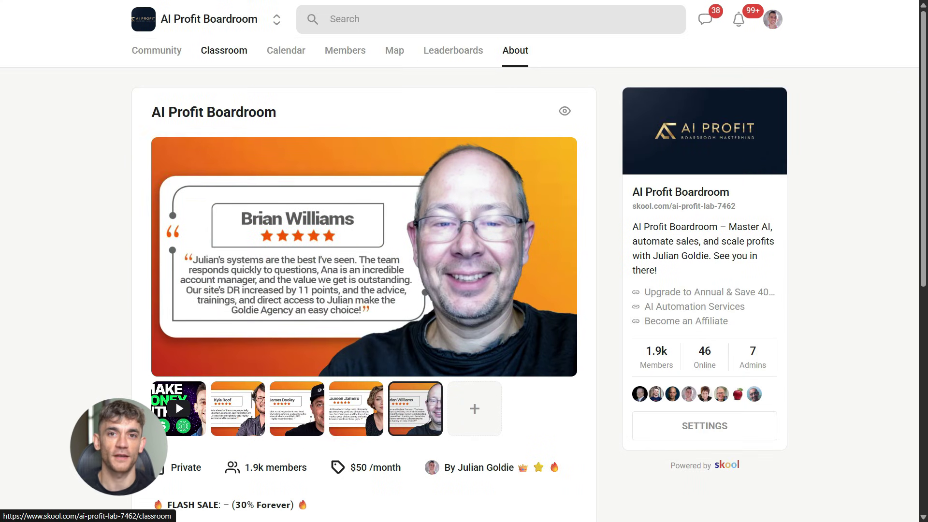
Go to the Classroom and scroll through the course cards
click(224, 50)
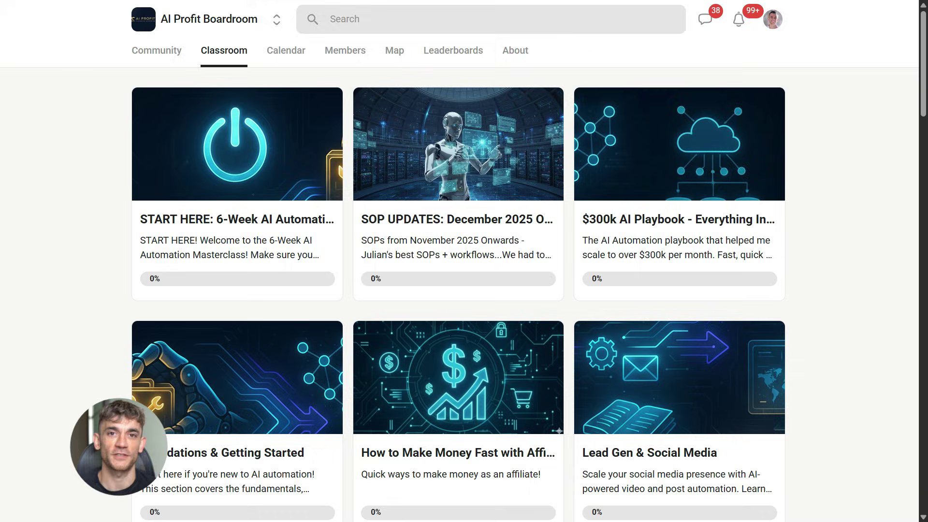
scroll(459, 275, down, 8)
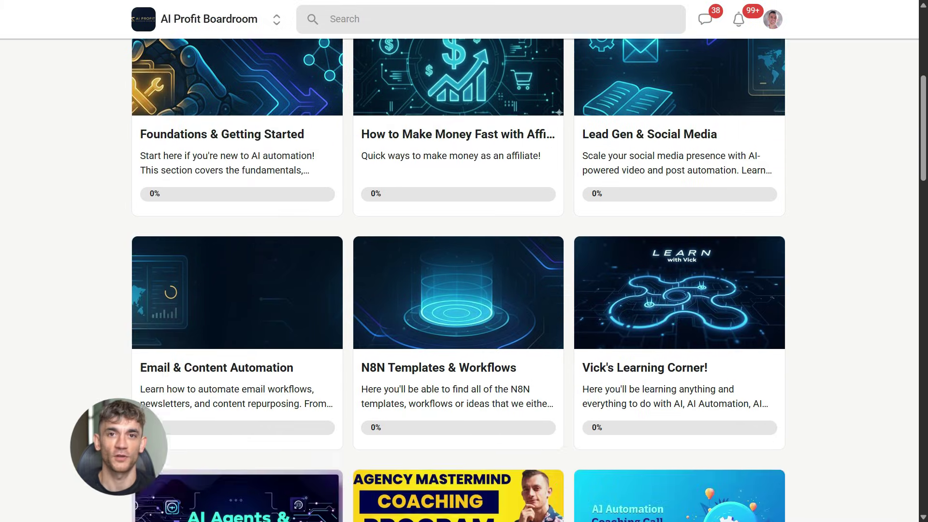
scroll(460, 275, down, 6)
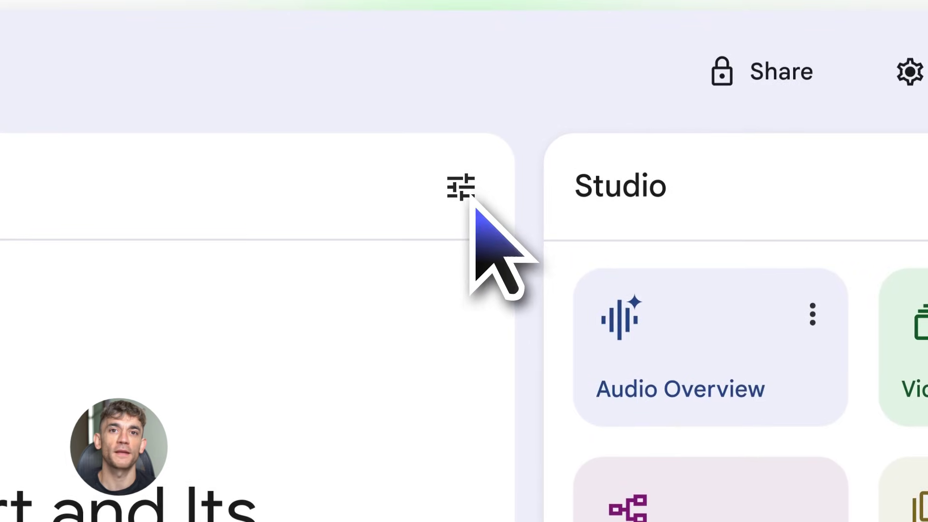
Set the chat's conversational style to Learning Guide and save it
click(619, 57)
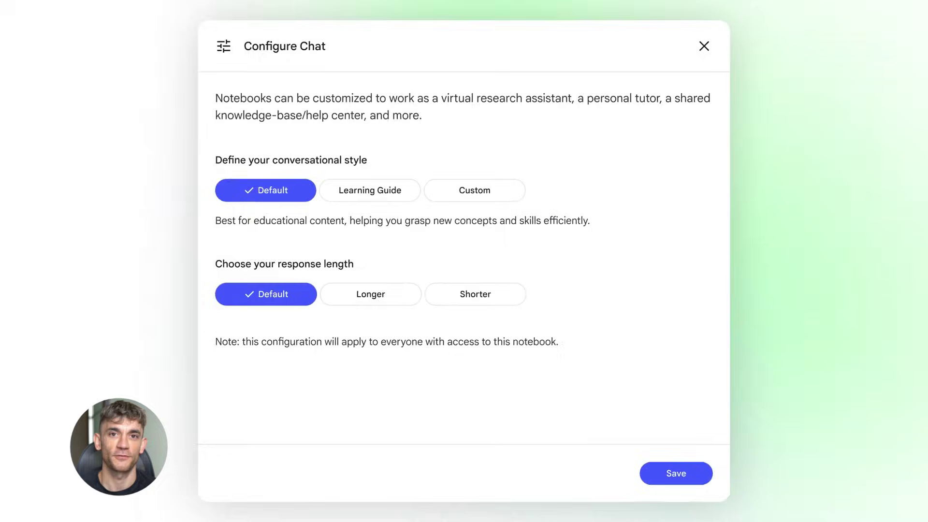
click(380, 201)
click(659, 457)
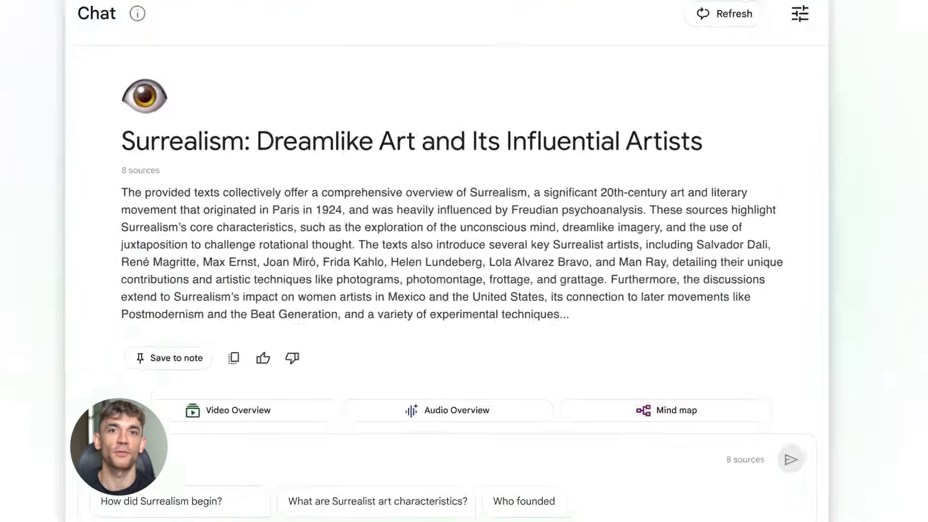
Start tutoring with 'Let's get started!', send three top questions, and guess 1924 as the founding year
text(Let's get started!)
key(Return)
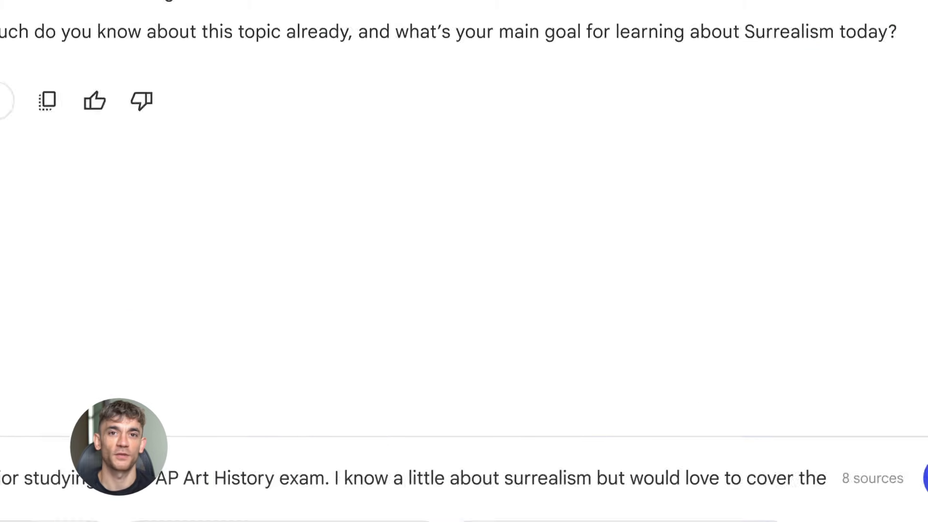
key(Return)
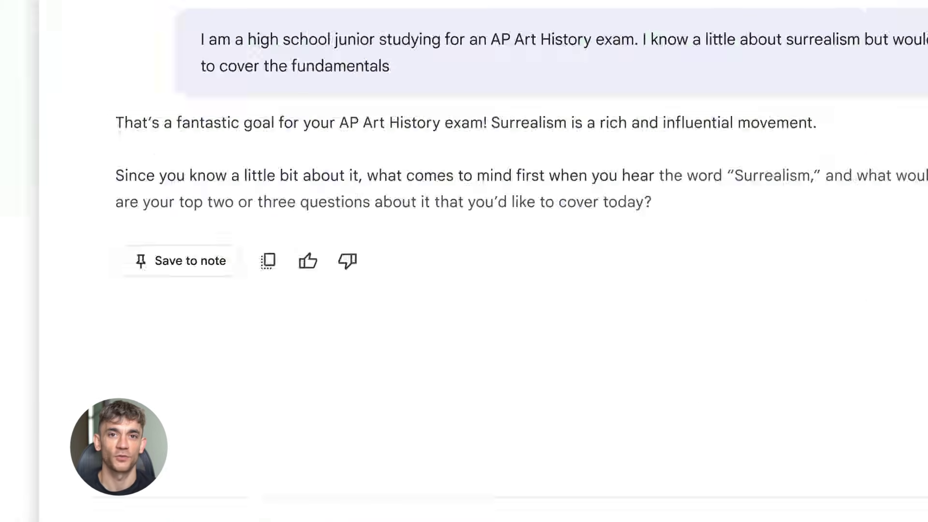
text(My top questions are 1) When was it founded? 2) Why was it founded? 3) How does it ex)
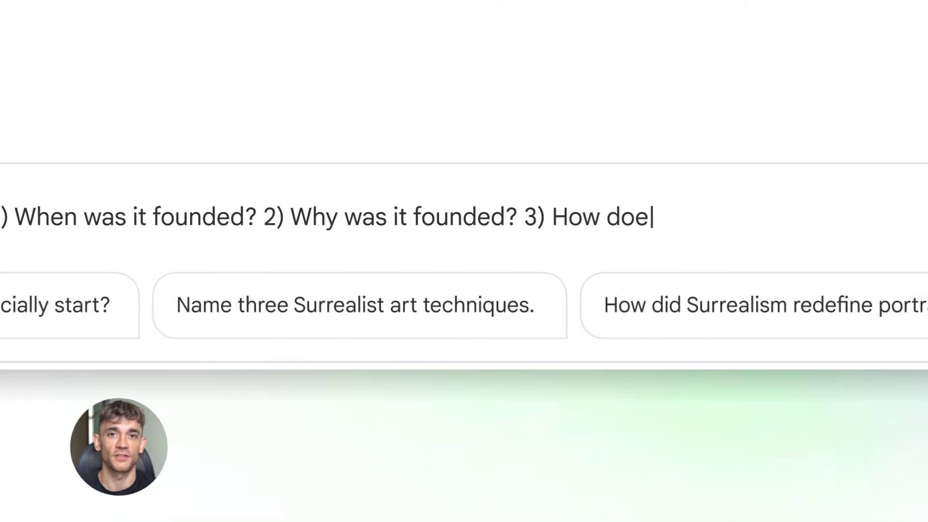
key(Return)
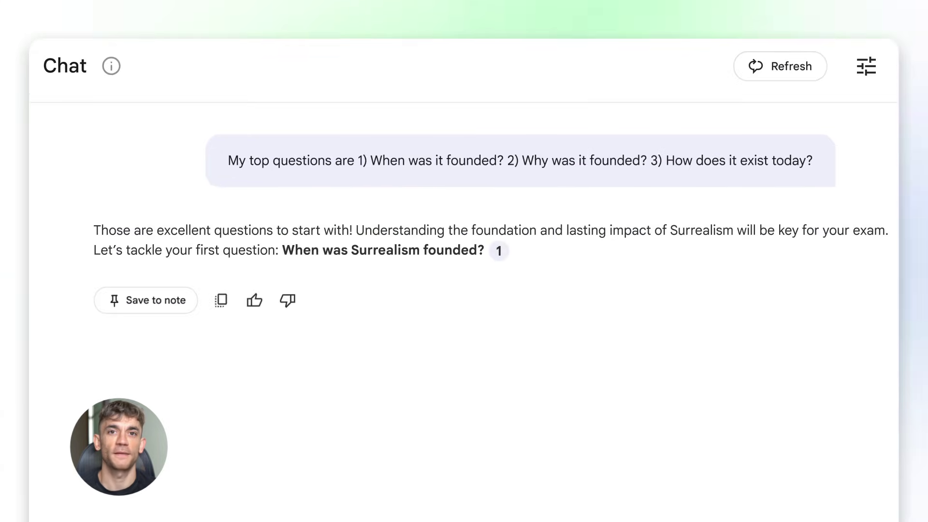
text(1924?)
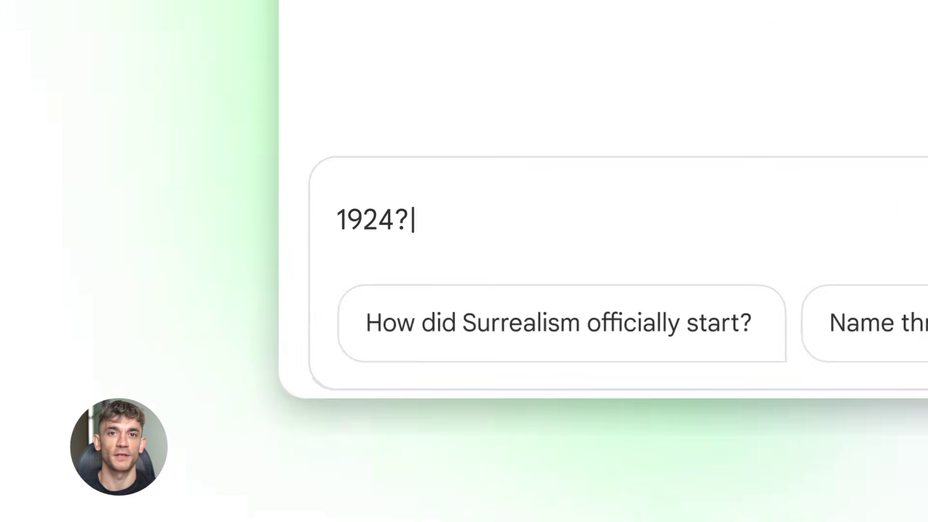
key(Return)
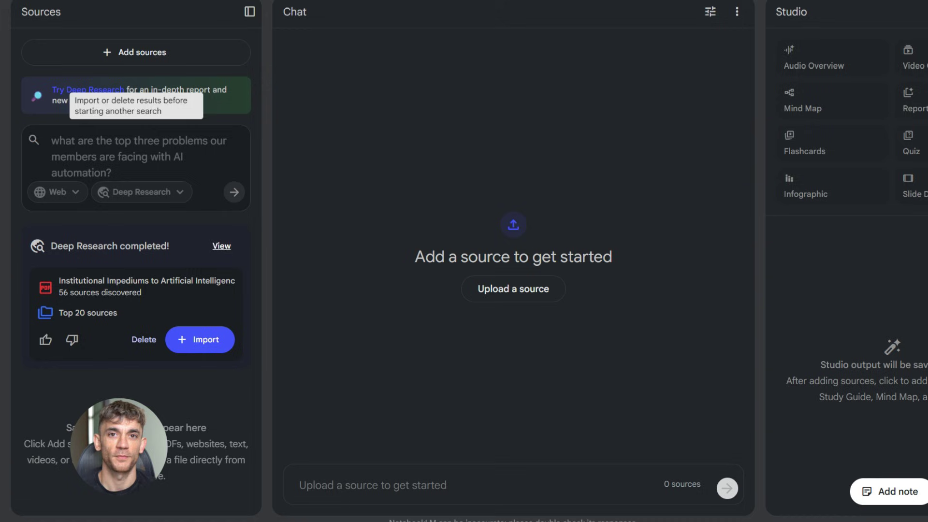
Import the Deep Research results as sources and open the Deep Research Report source
click(200, 339)
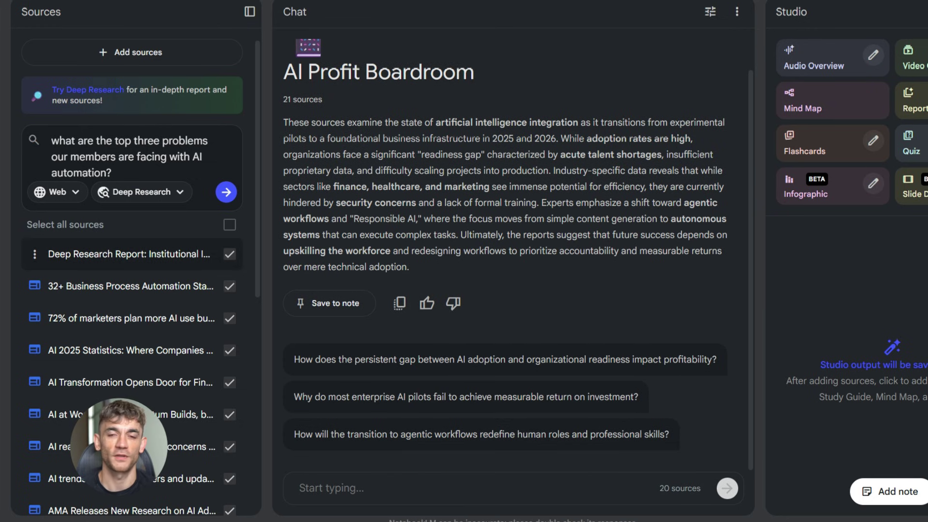
click(129, 254)
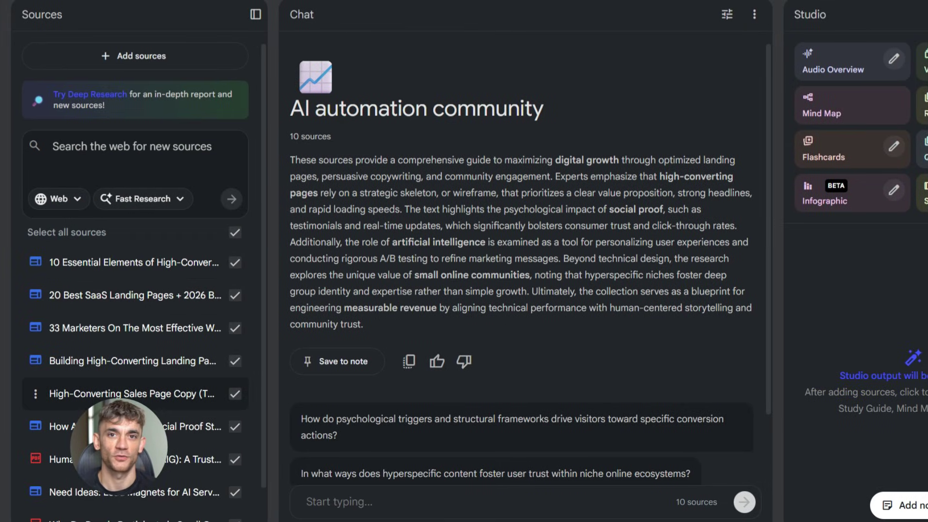
Open the High-Converting Sales Page Copy (TOC) source and scroll through its text
click(131, 394)
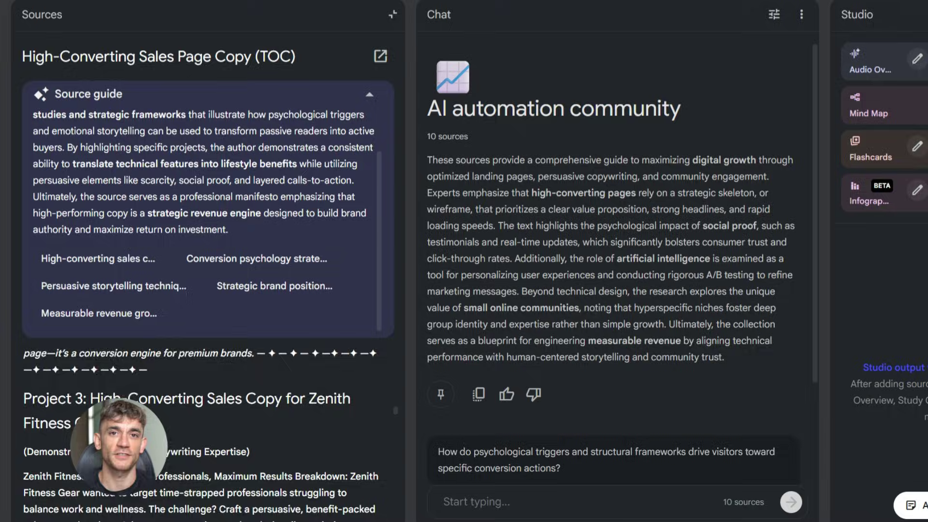
scroll(203, 435, down, 15)
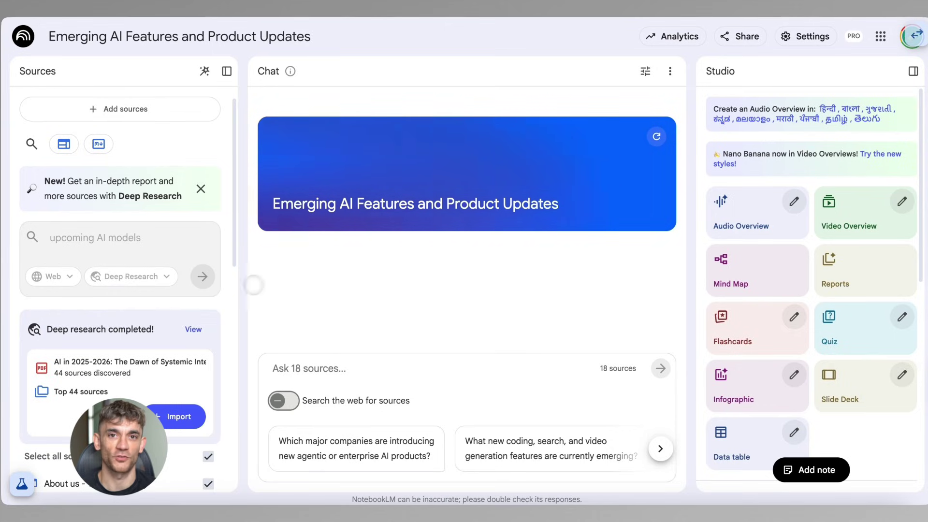
Open the completed AI in 2025-2026 research report and scroll through it
click(193, 329)
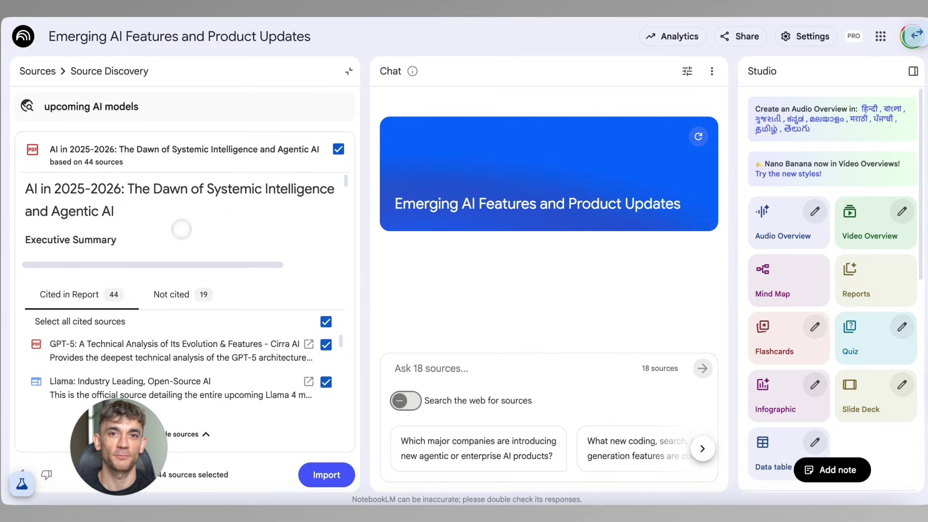
scroll(184, 241, down, 1)
scroll(187, 248, down, 15)
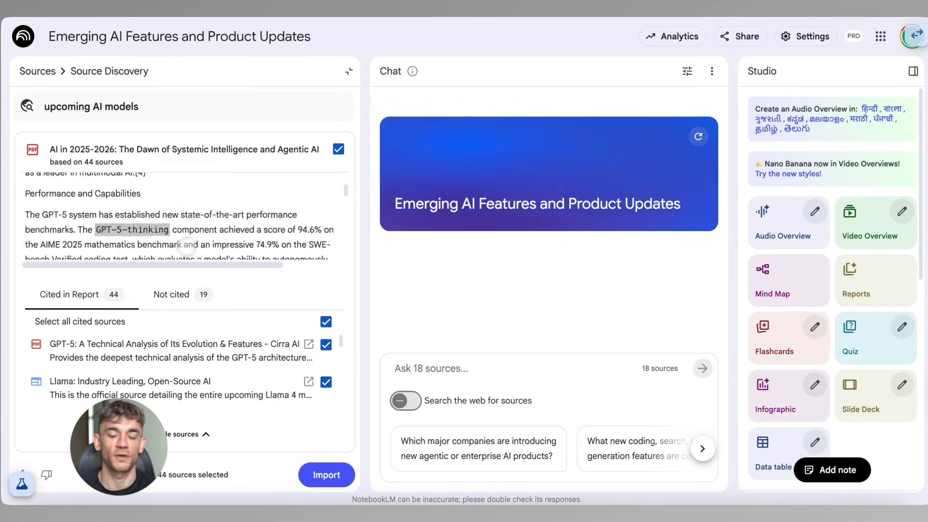
scroll(187, 248, down, 6)
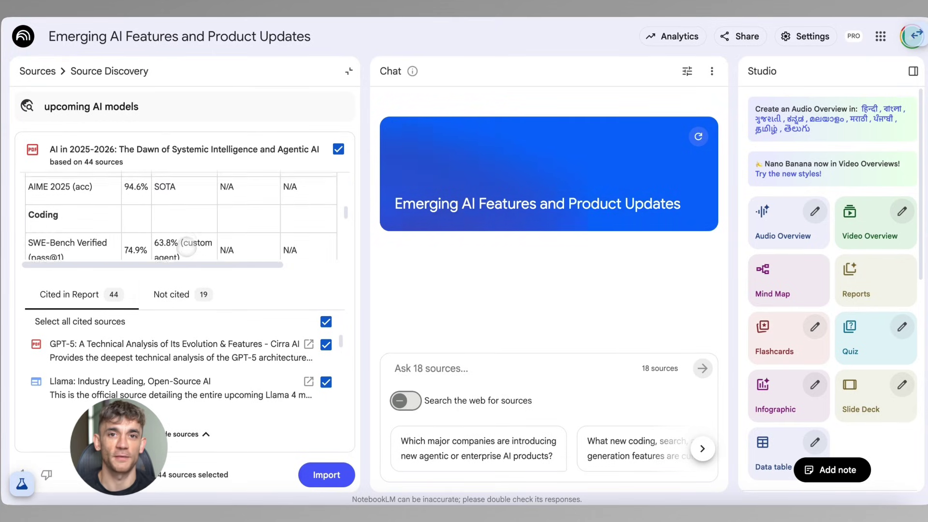
scroll(186, 248, up, 3)
scroll(186, 247, down, 1)
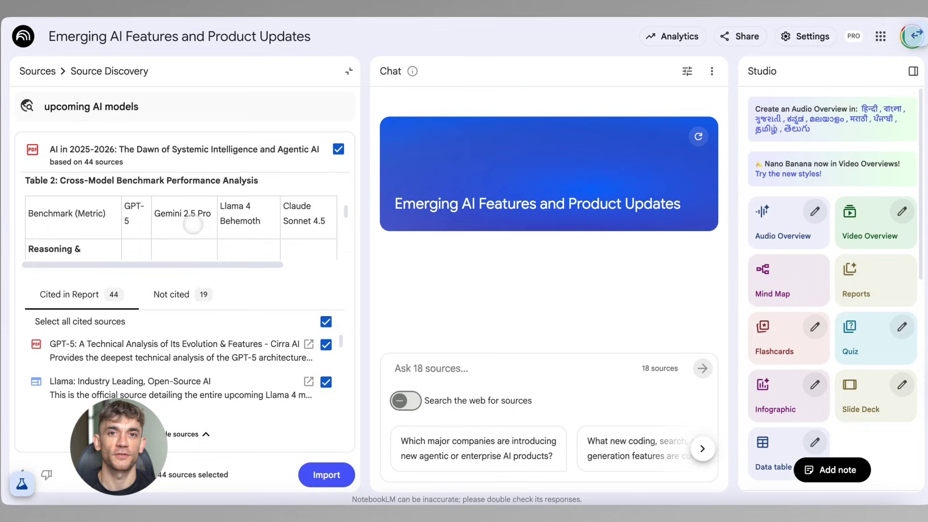
scroll(193, 224, down, 20)
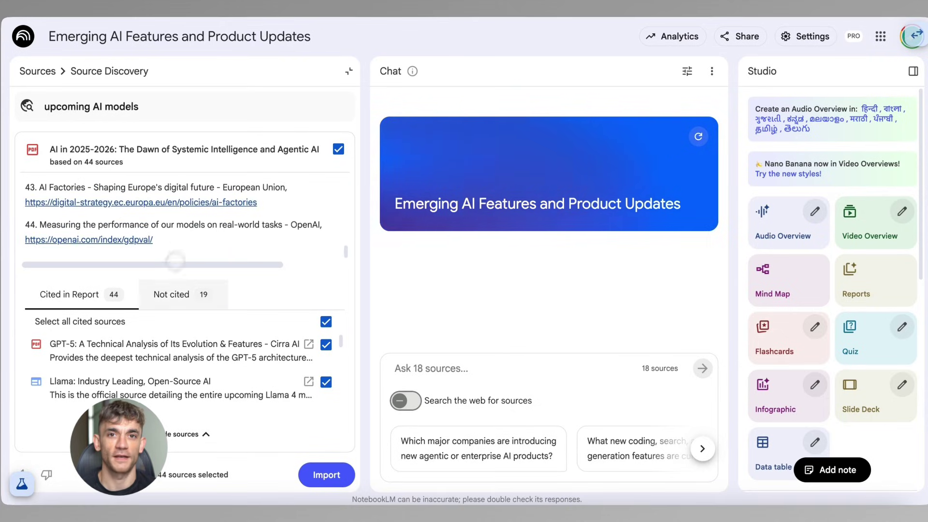
Compare the Cited in Report and Not cited source lists, then collapse the cited list
click(172, 295)
click(69, 294)
scroll(129, 384, down, 5)
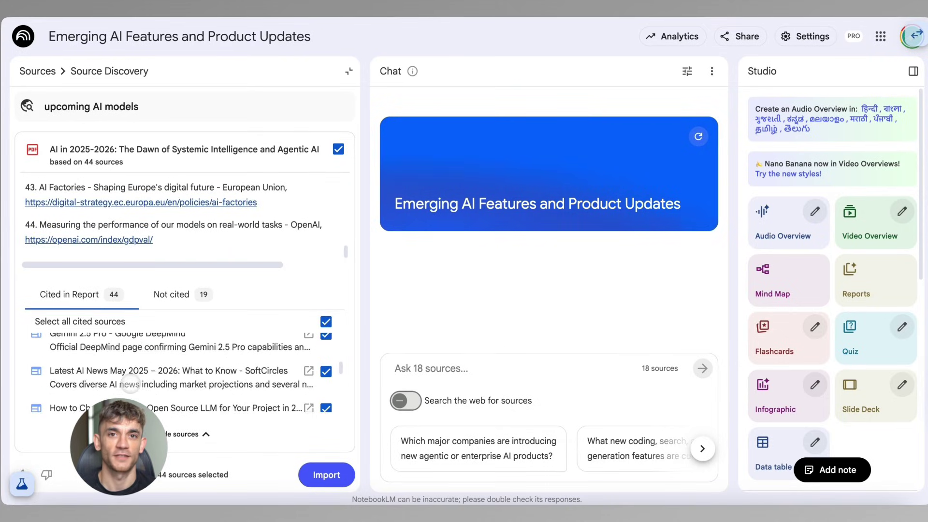
scroll(129, 385, down, 2)
click(179, 432)
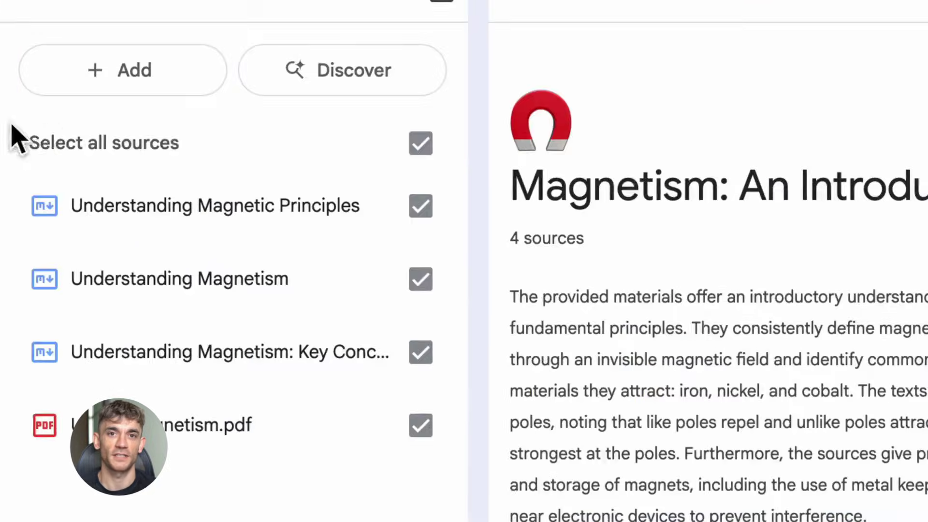
Send the pasted prompt for ten magnetism crossword clues and copy the generated clues
drag(36, 140, 173, 141)
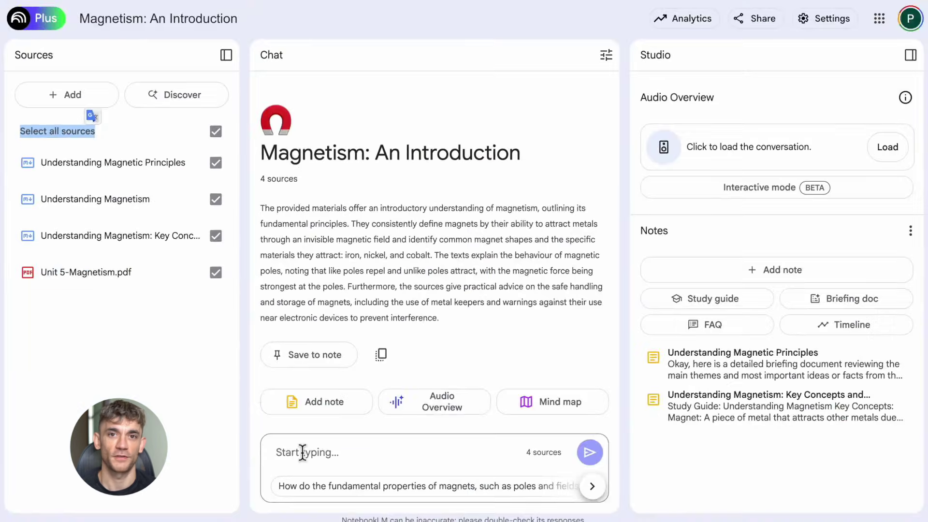
click(302, 453)
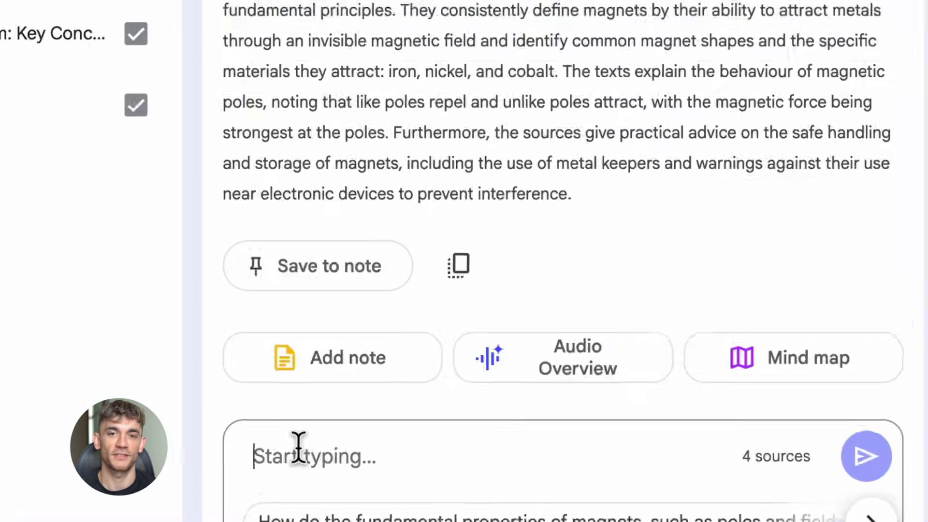
text(Create 10 clues for a crossword in the following style. Donot add any bullets or any other formatting   dog    Man's best friend cat    Likes to chase mice bat    Flying mammal)
drag(277, 351, 316, 362)
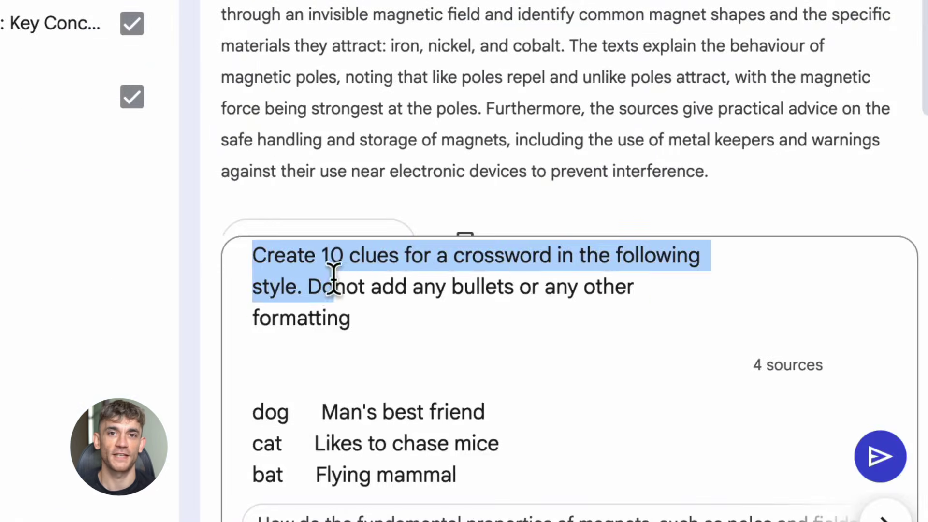
drag(333, 278, 352, 328)
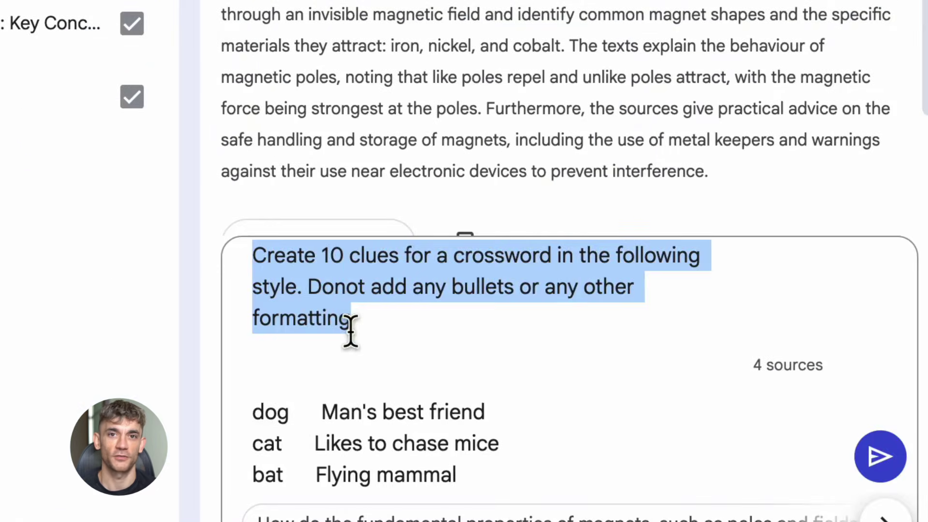
click(883, 457)
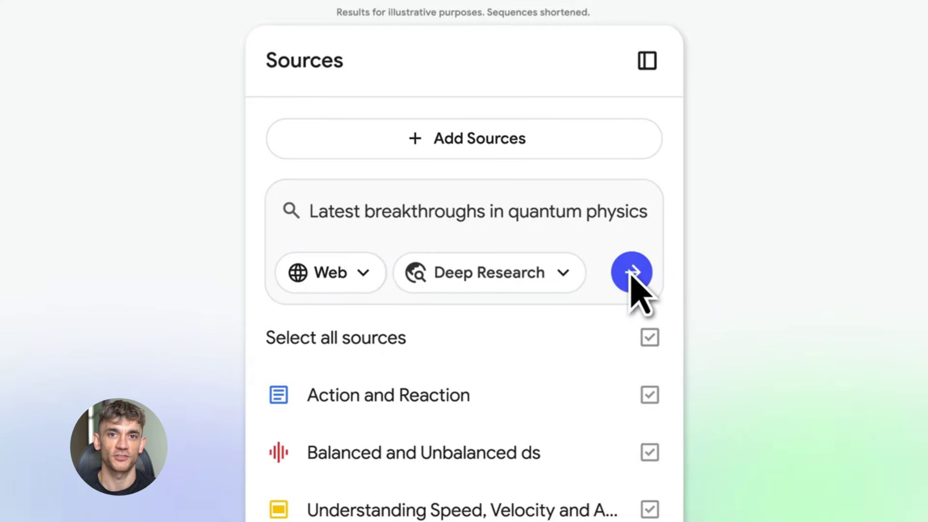
click(631, 273)
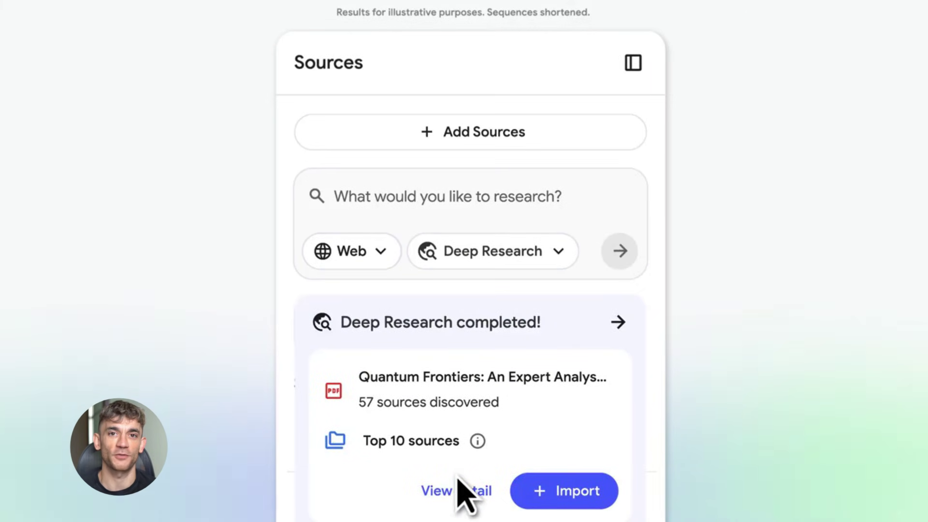
View the Deep Research results, send the integration question, then ask a suggested Bewick's swans question
click(458, 489)
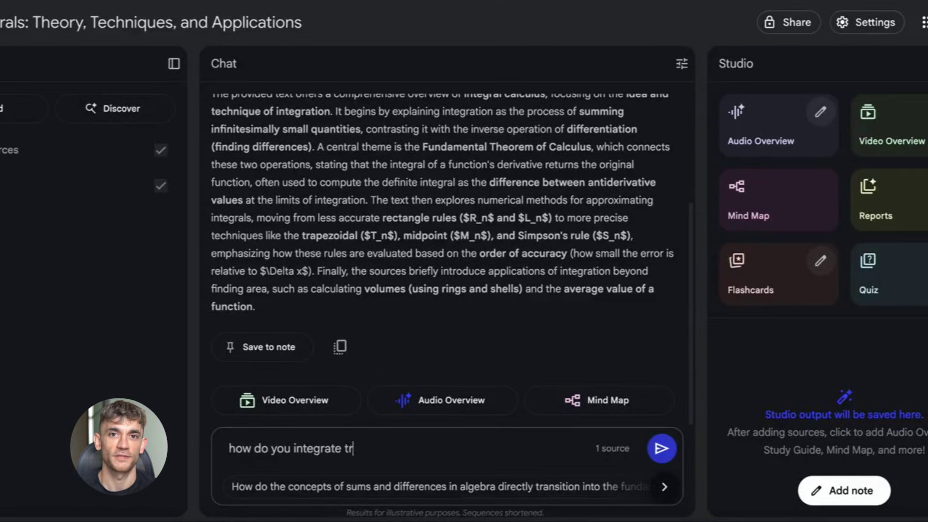
text(ons?)
key(Return)
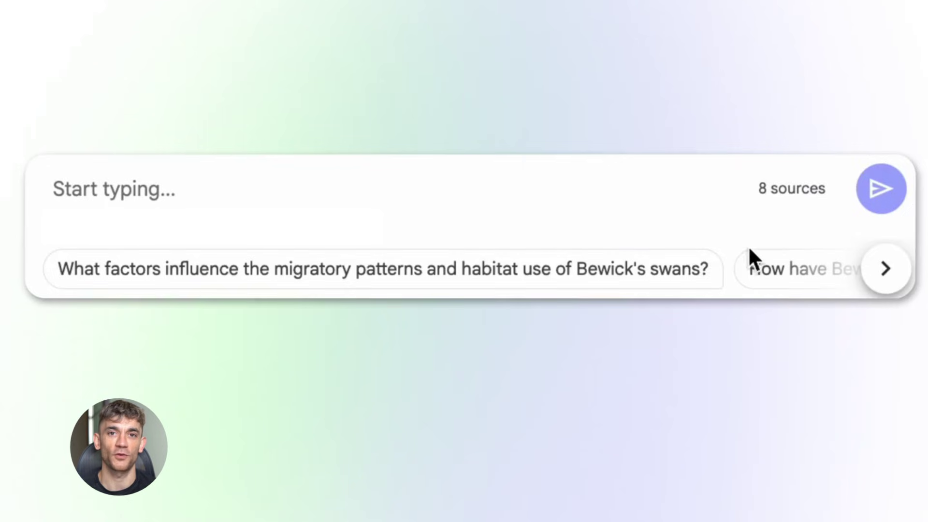
click(668, 265)
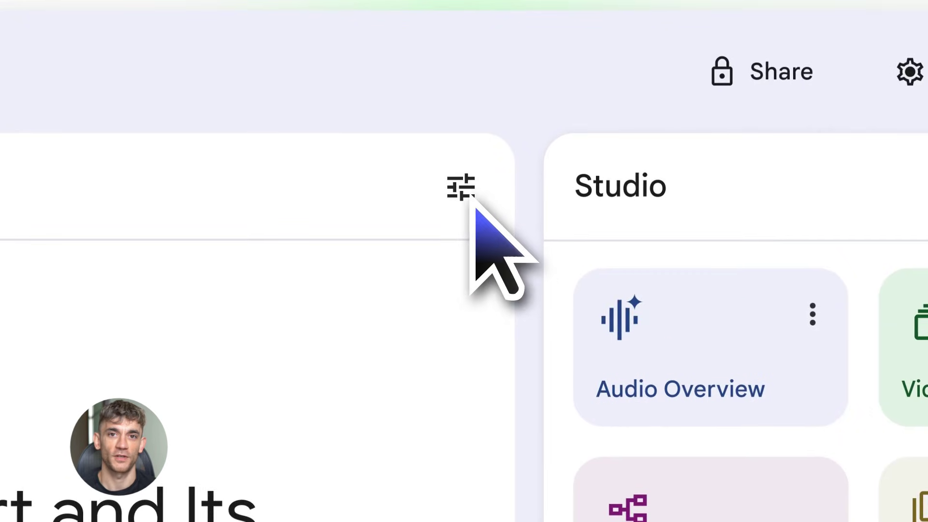
Set the chat's conversational style to Learning Guide and save it
click(468, 197)
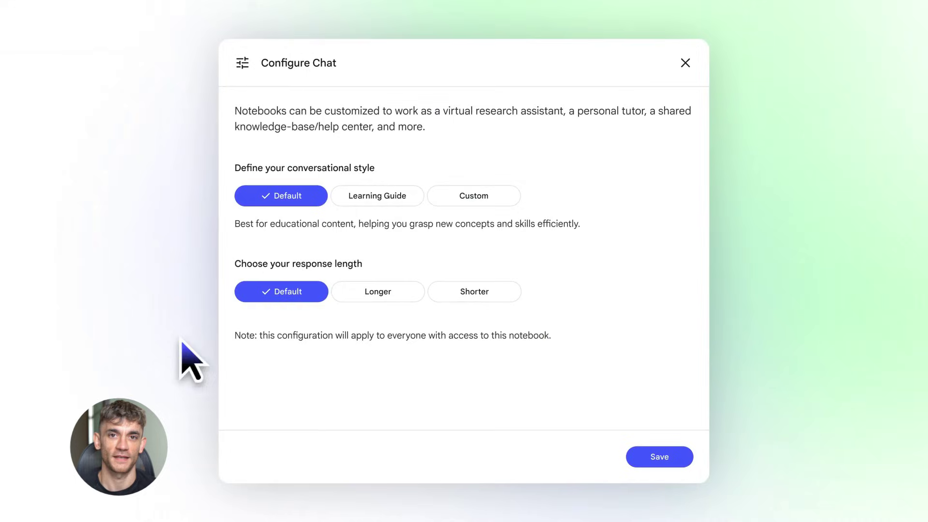
click(379, 203)
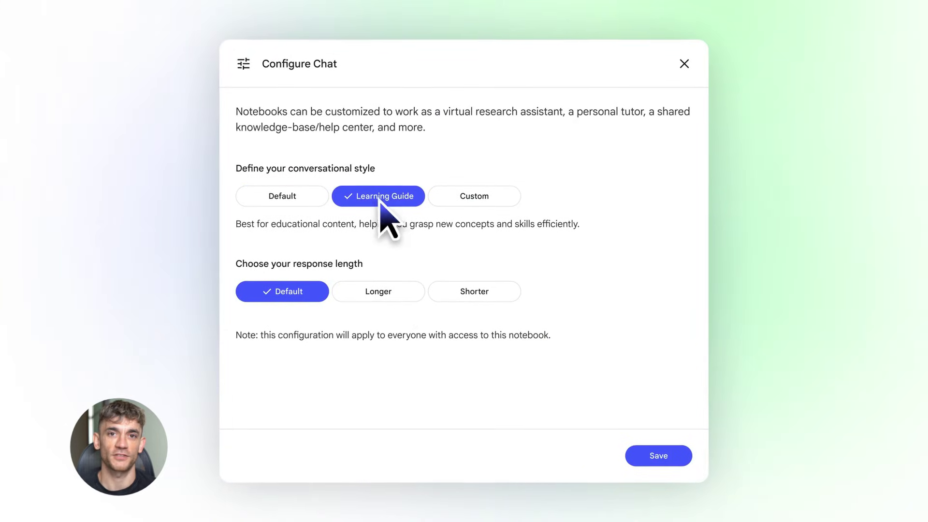
click(660, 457)
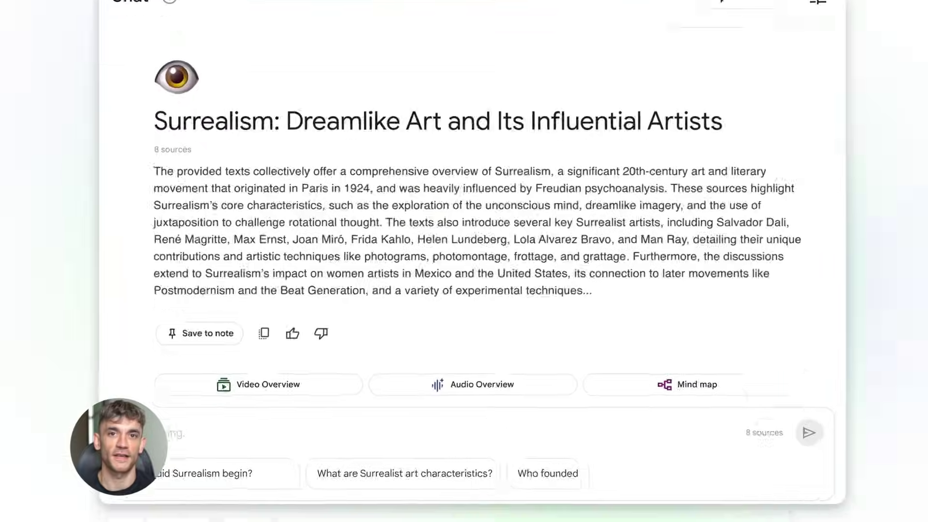
Send 'Let's get started!', describe AP Art History exam prep, and list three Surrealism questions
text(Let's ge)
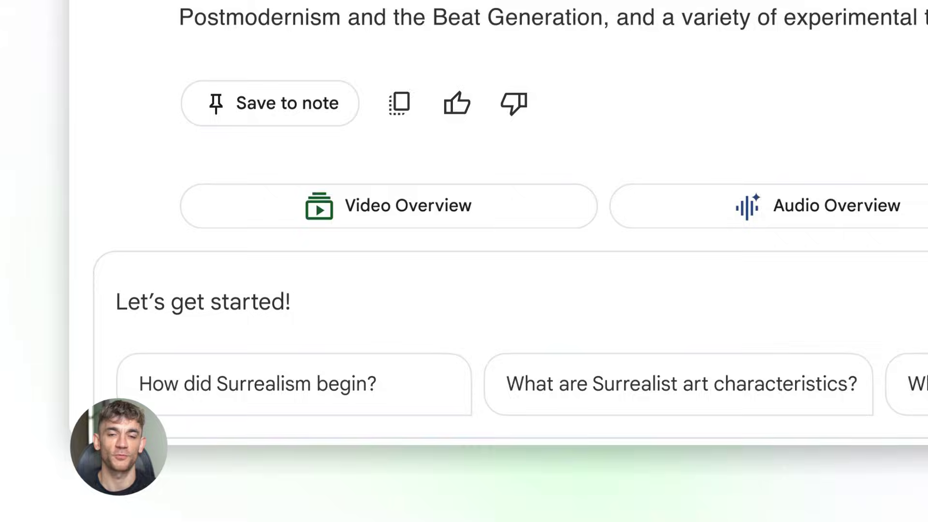
text(t started!)
key(Return)
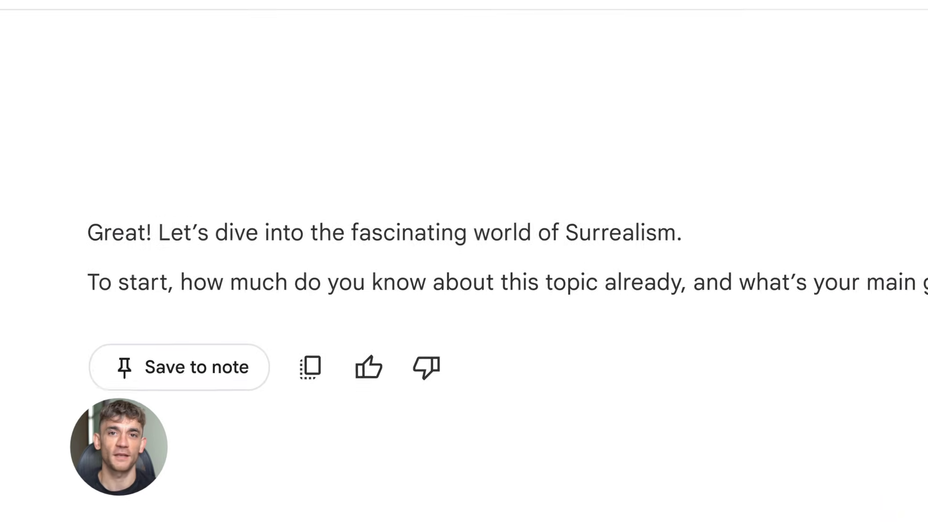
text(I am a high school junior stu)
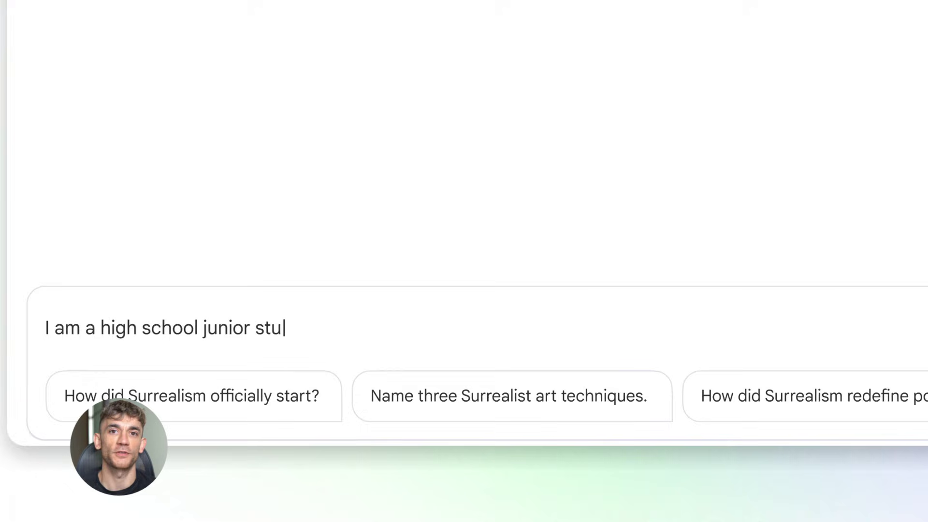
text(dying for an AP Art History exam. I know a little about surrealism but wo)
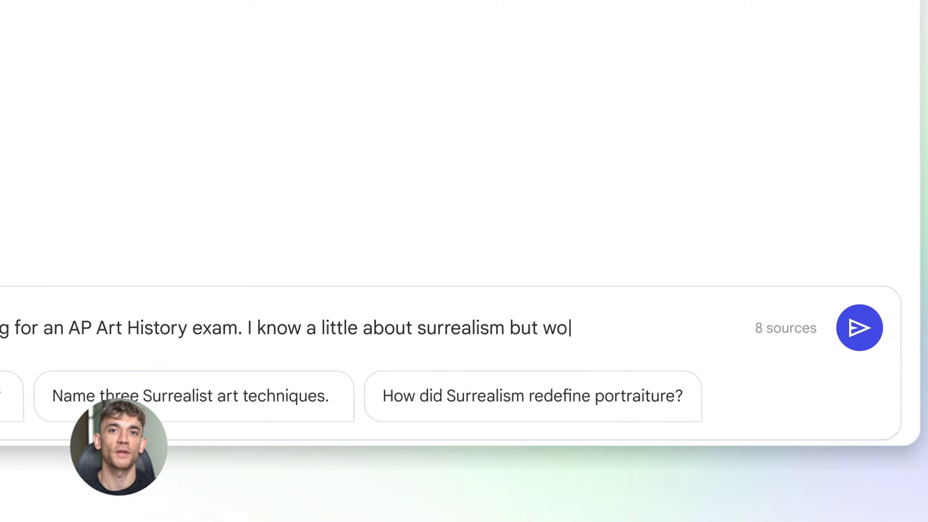
text(uld love to cover the fundamentals)
key(Return)
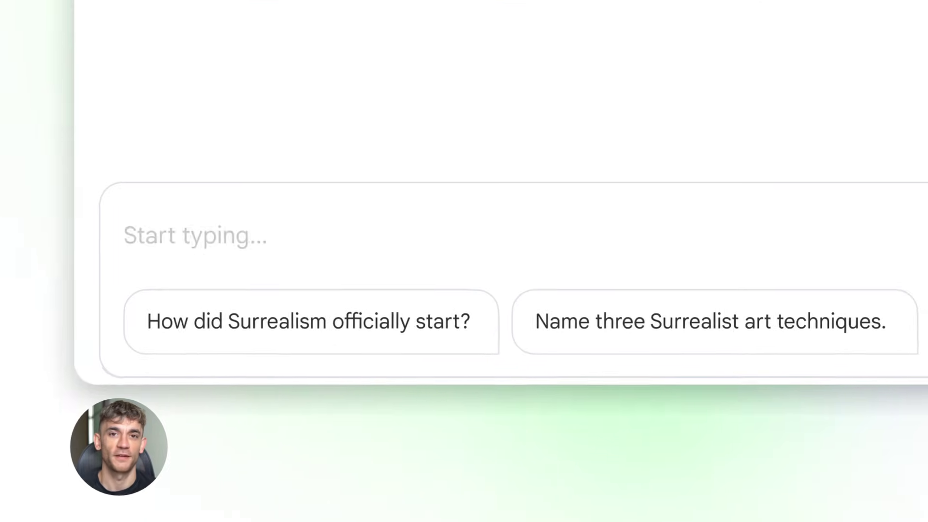
text(My top questions are 1) )
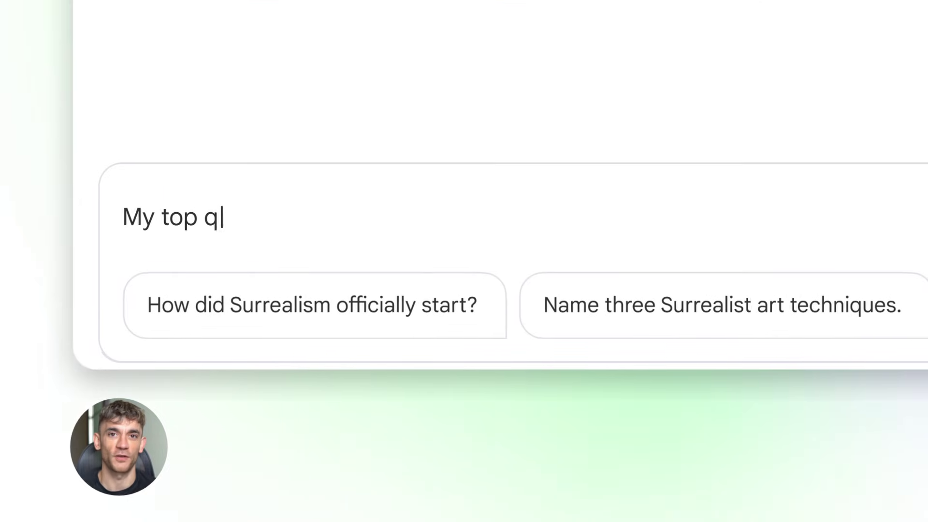
text(When was it founded? 2) Why was it founded? 3) How does it exist today?)
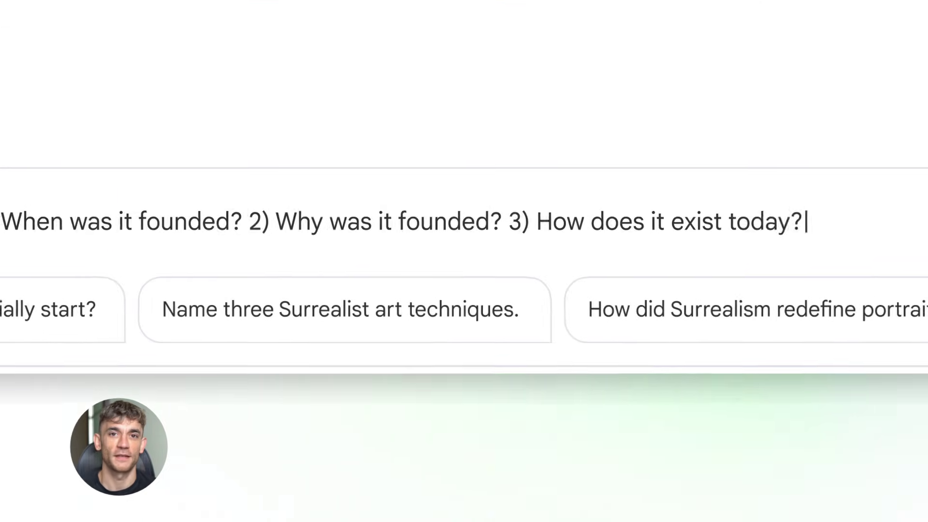
key(Return)
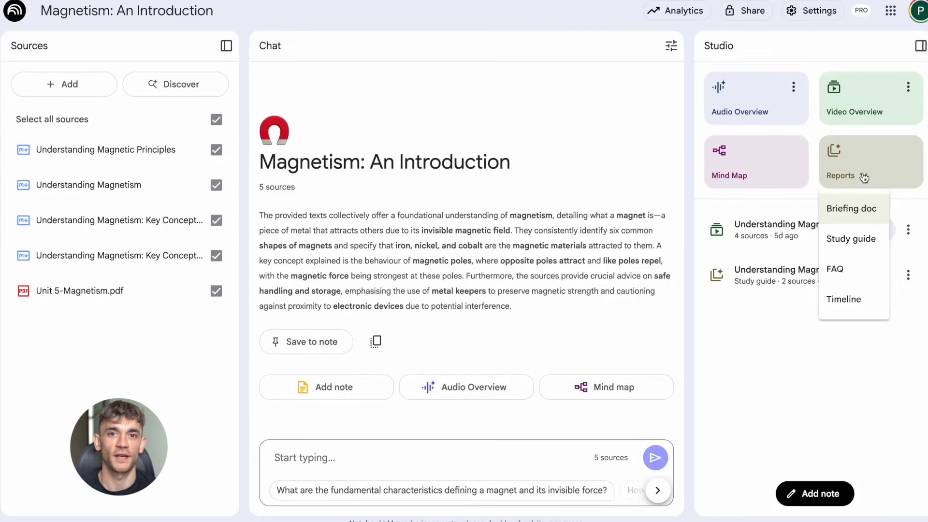
Generate a Study guide from the Magnetism sources and highlight and scroll through its quiz questions
click(855, 239)
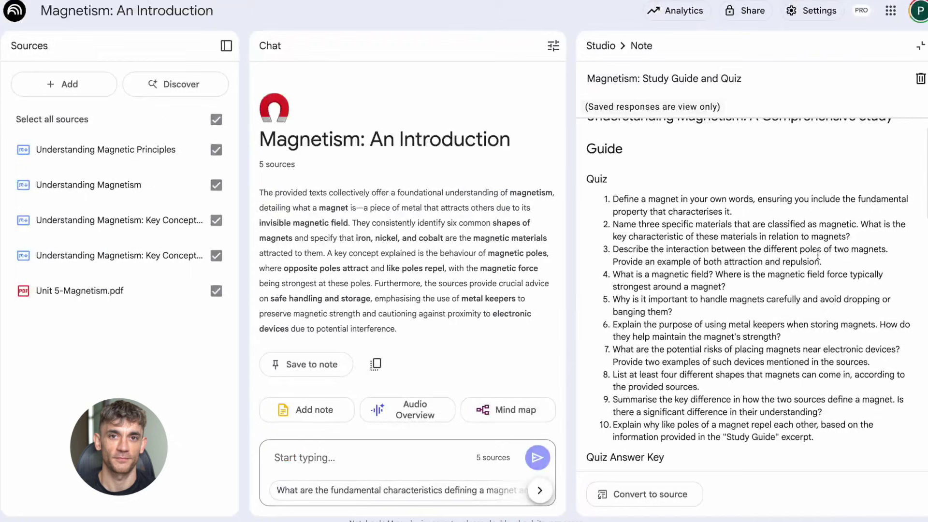
drag(590, 149, 690, 517)
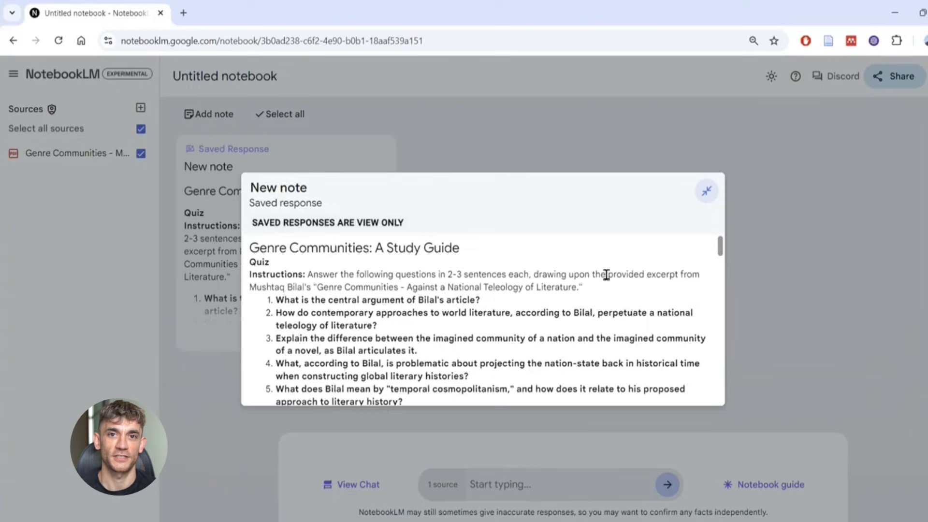
scroll(607, 274, down, 2)
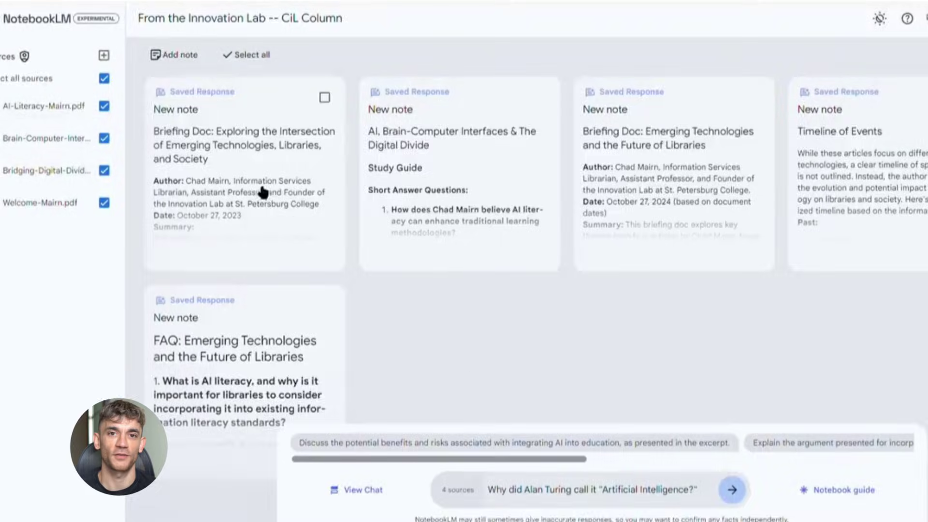
Open the first Briefing Doc note, scroll through it, and close it
click(260, 187)
drag(797, 224, 796, 300)
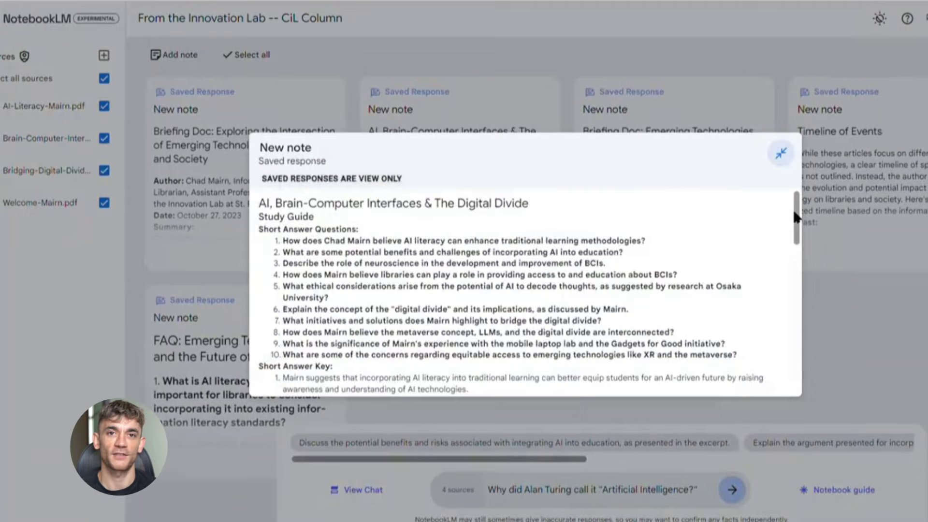
drag(793, 210, 789, 265)
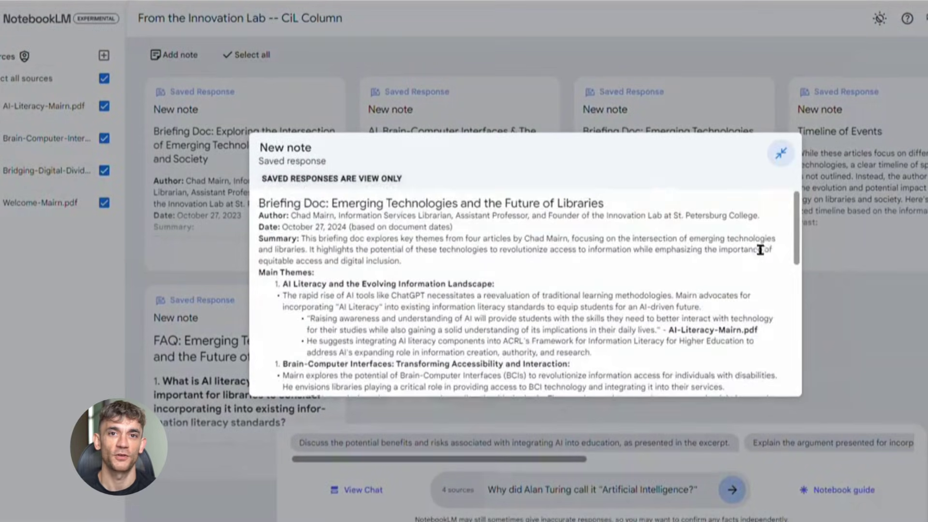
drag(795, 234, 797, 261)
click(822, 243)
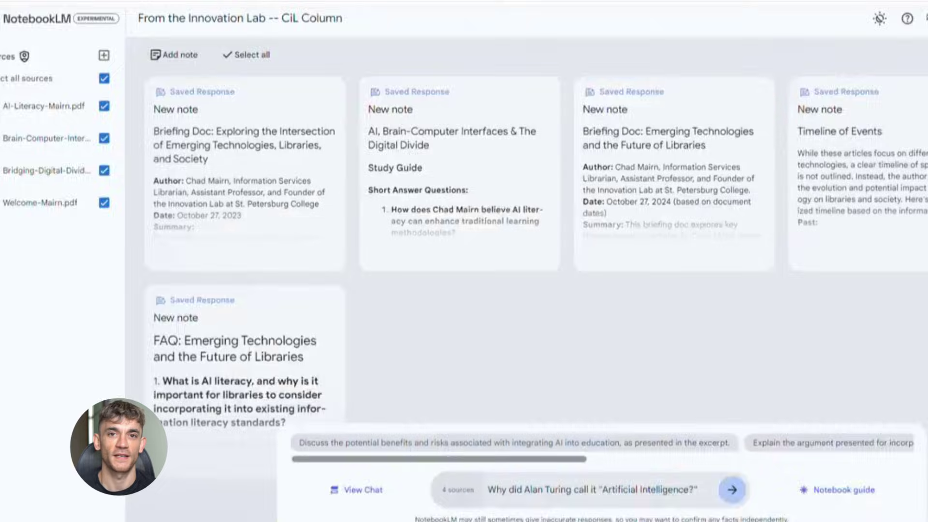
Skim the Timeline of Events and FAQ notes, then send the Alan Turing 'Artificial Intelligence' question
click(822, 242)
drag(797, 223, 855, 294)
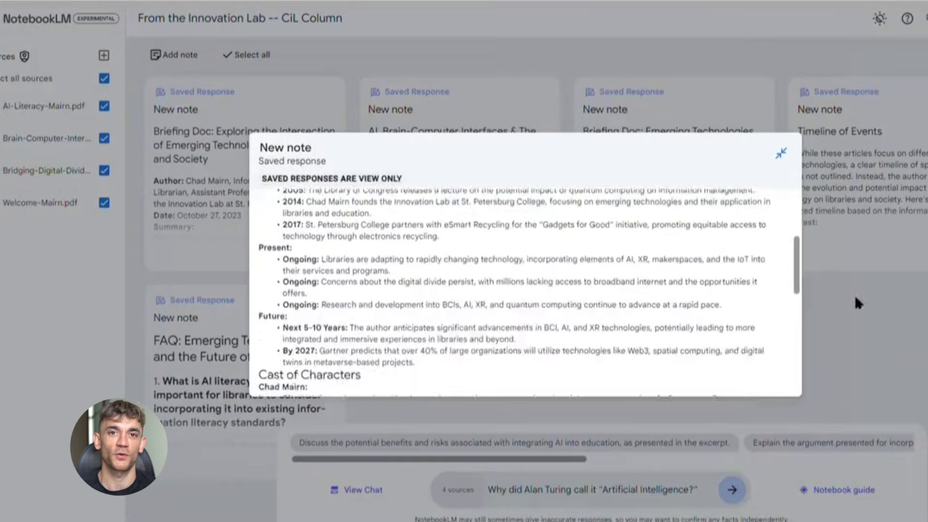
click(855, 295)
click(255, 369)
drag(798, 232, 798, 301)
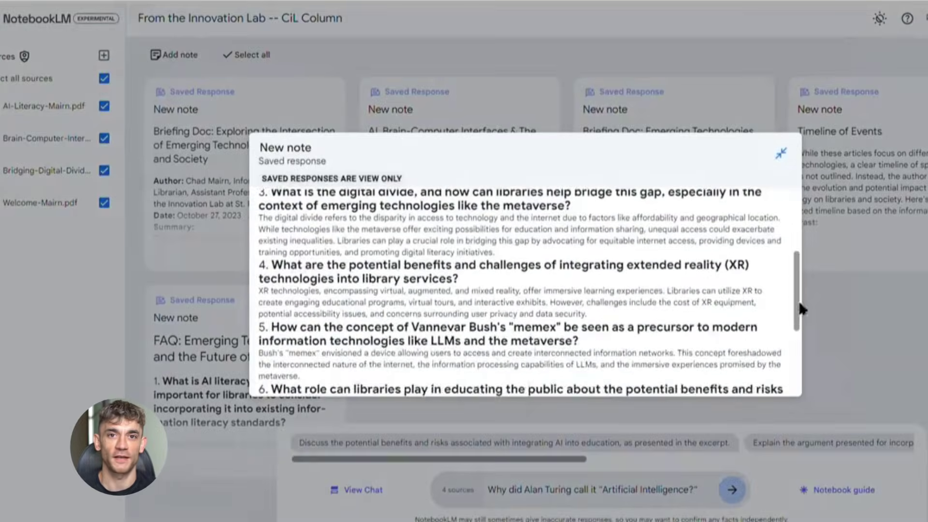
click(811, 402)
click(746, 496)
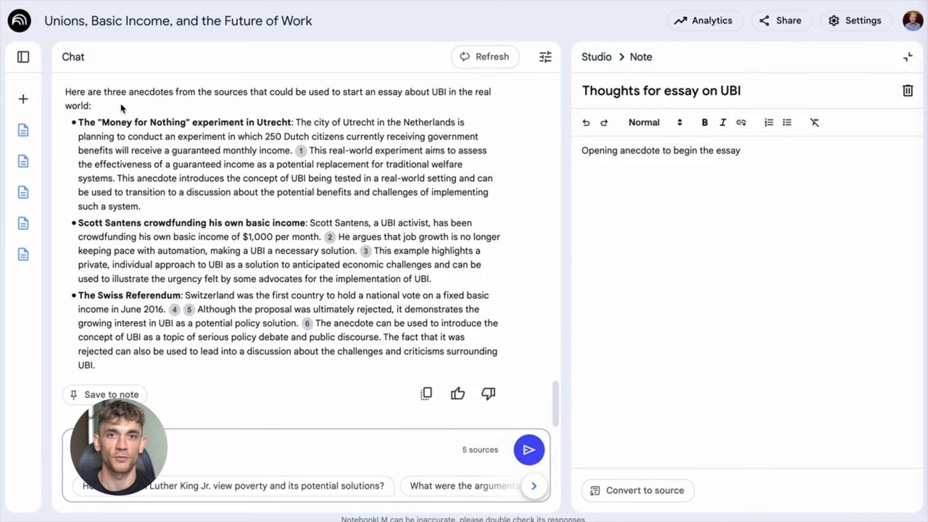
Paste the Utrecht 'Money for Nothing' anecdote as a new paragraph below the note's opening line
drag(80, 124, 165, 213)
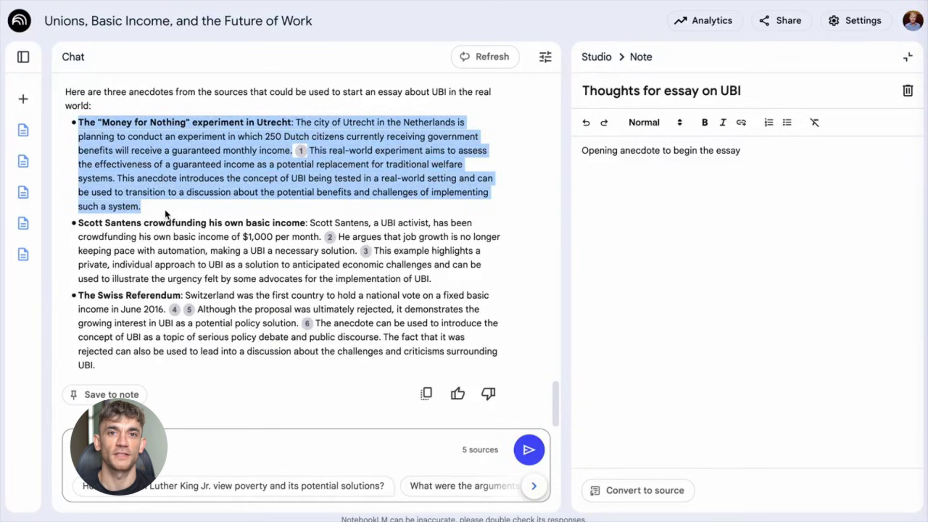
click(689, 204)
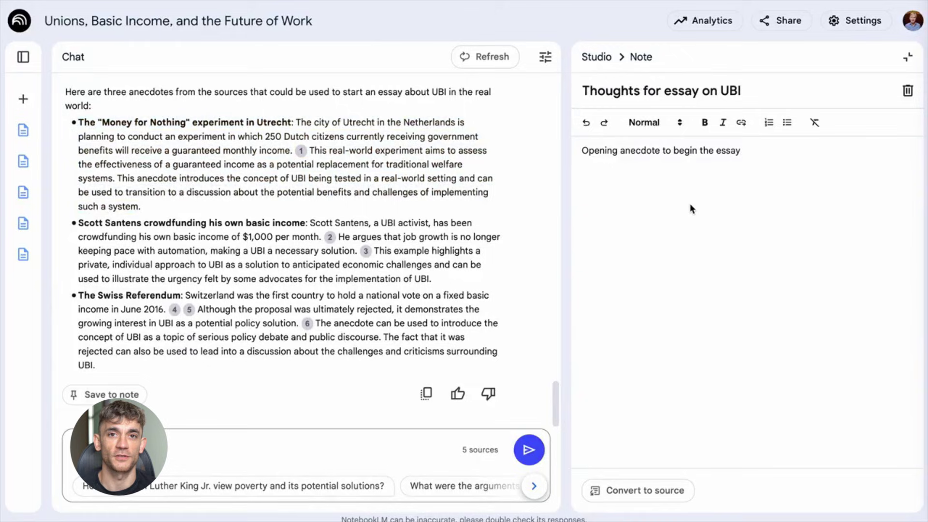
key(Return)
key(Return)
text(The "Money for Nothing" experiment in Utrecht: The city of Utrecht in the Netherlands is planning to conduct an experiment in which 250 Dutch citizens currently receiving government benefits will receive a guaranteed monthly income.1 This real-world experiment aims to assess the effectiveness of a guaranteed income as a potential replacement for traditional welfare systems. This anecdote introduces the concept of UBI being tested in a real-world setting and can be used to transition to a discussion about the potential benefits and challenges of implementing such a system.)
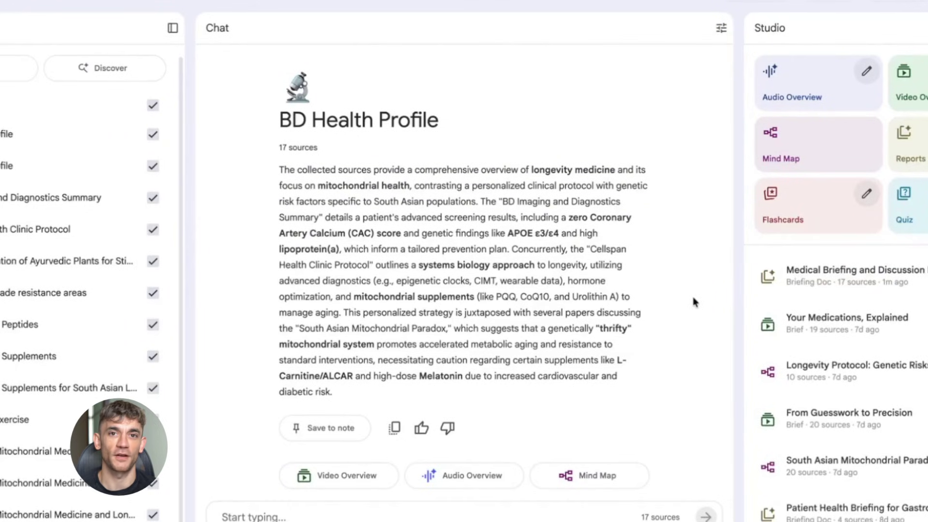
Open the Medical Briefing and Discussion Points report from Studio and scroll through its sections and marker table
click(917, 271)
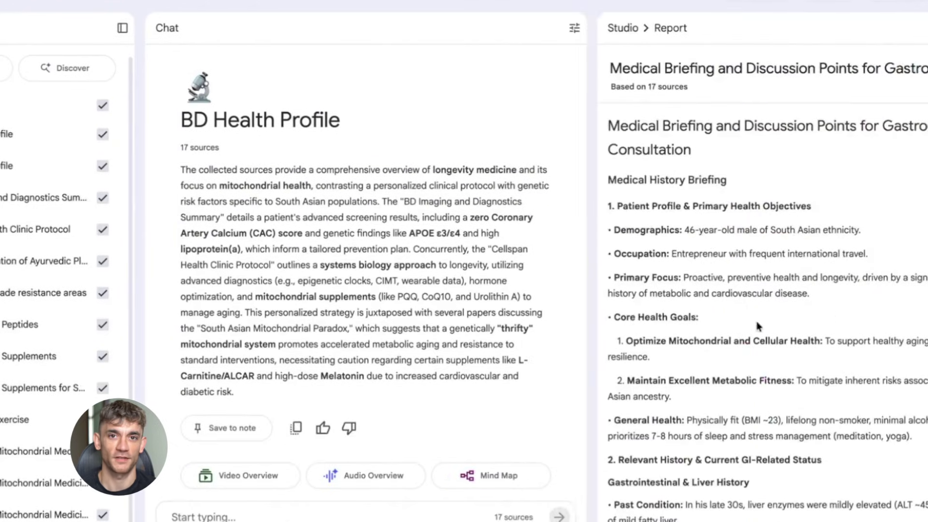
scroll(686, 271, down, 3)
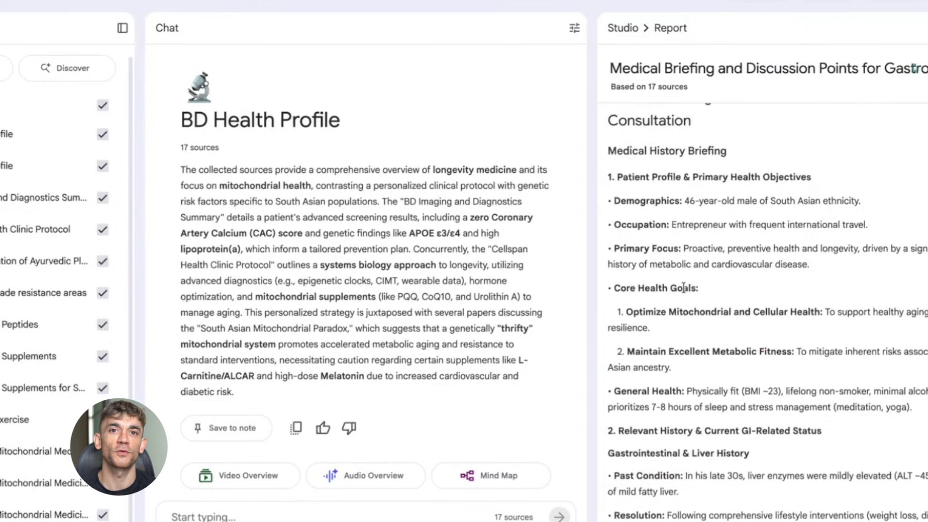
scroll(673, 234, down, 3)
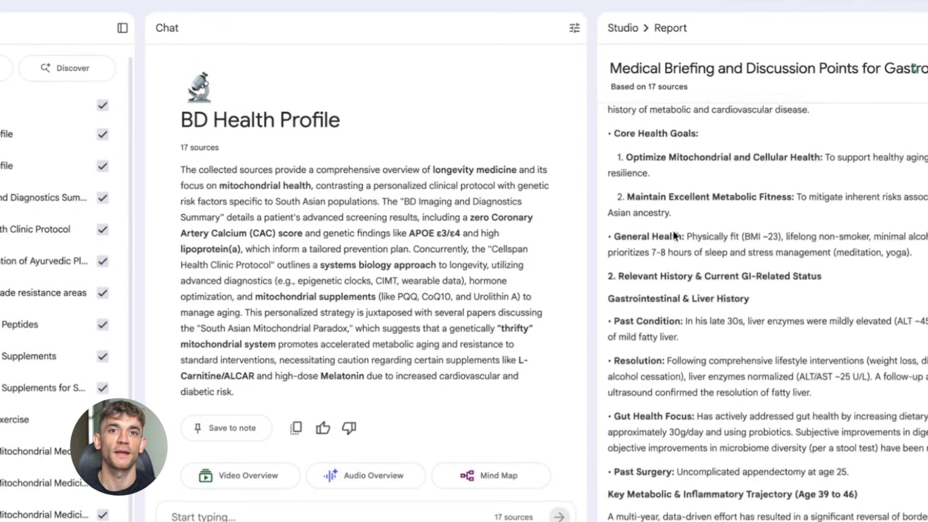
scroll(674, 232, down, 3)
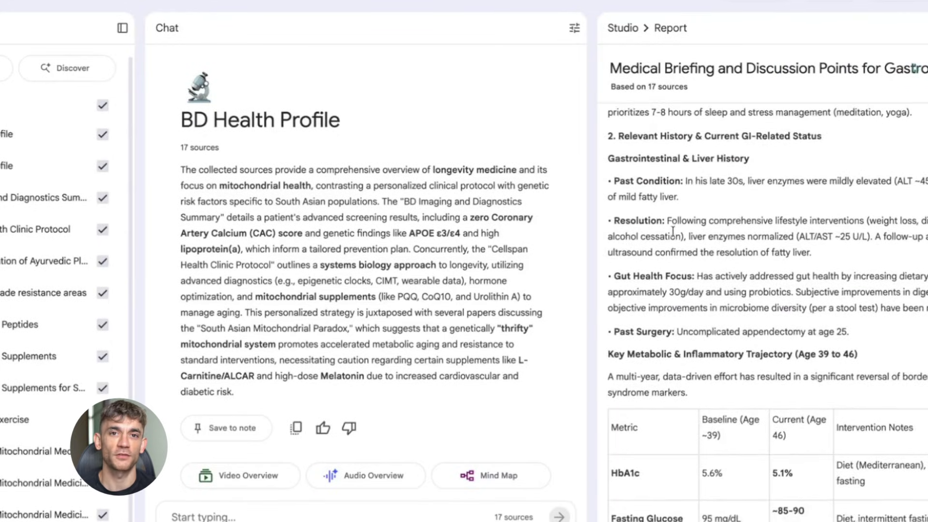
scroll(675, 235, down, 3)
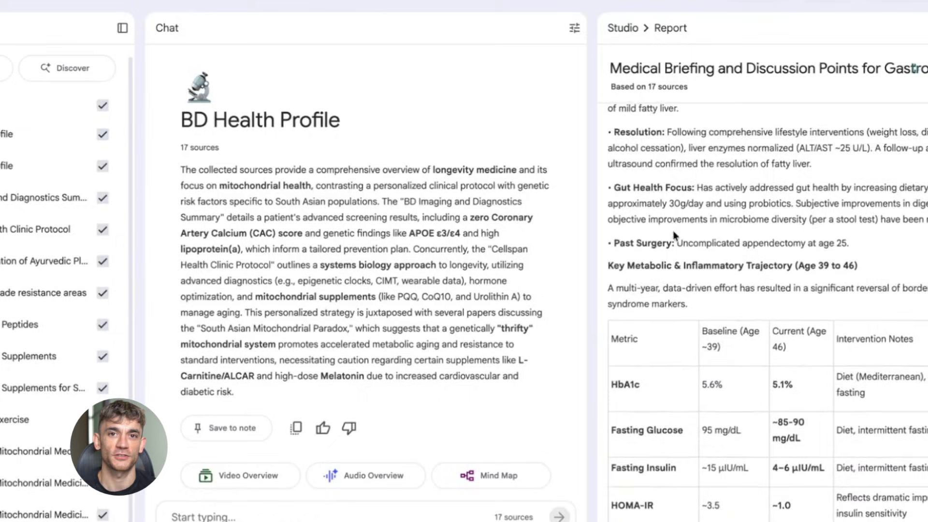
scroll(675, 235, up, 1)
scroll(673, 231, up, 2)
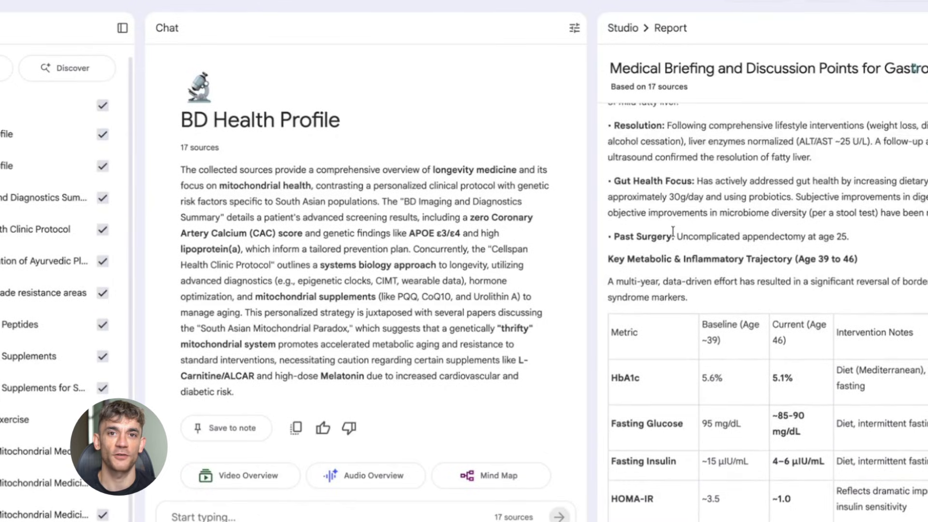
drag(847, 180, 689, 166)
click(707, 170)
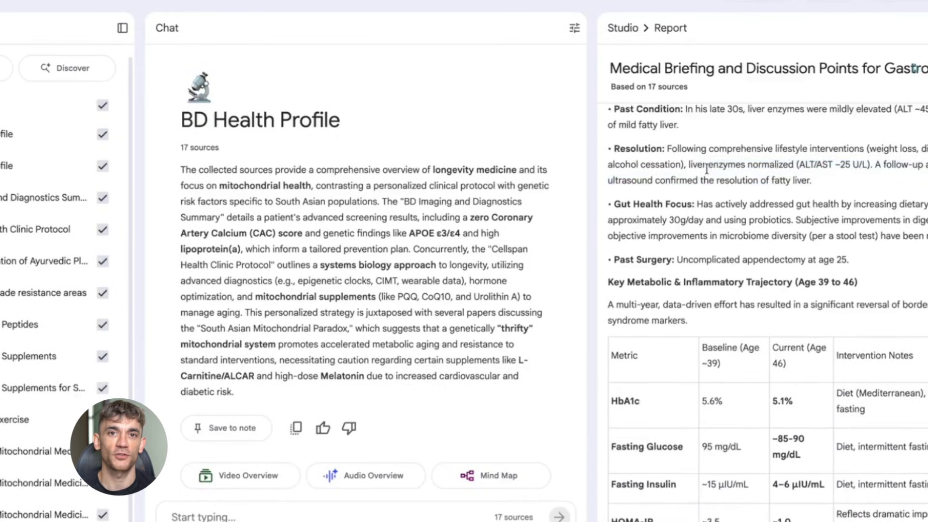
scroll(751, 310, down, 1)
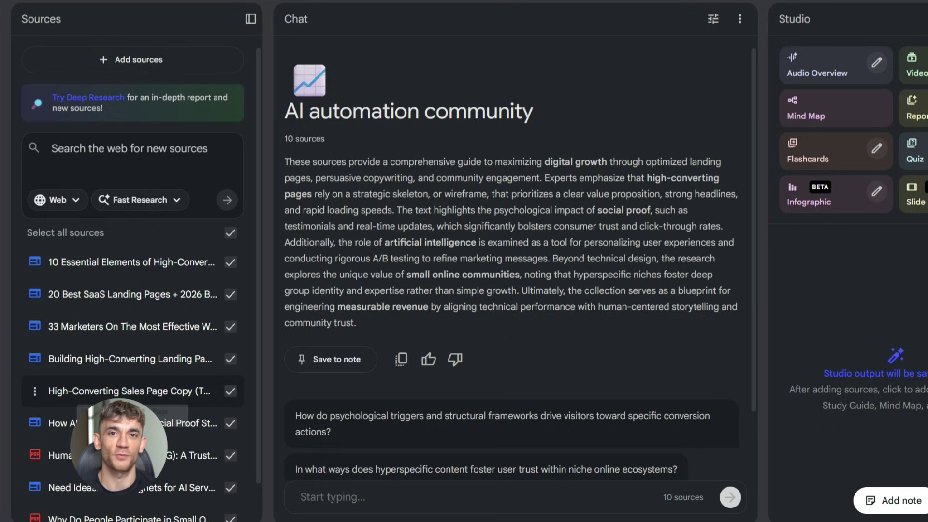
Open the High-Converting Sales Page Copy (TOC) source and scroll through its guide and full text
click(129, 391)
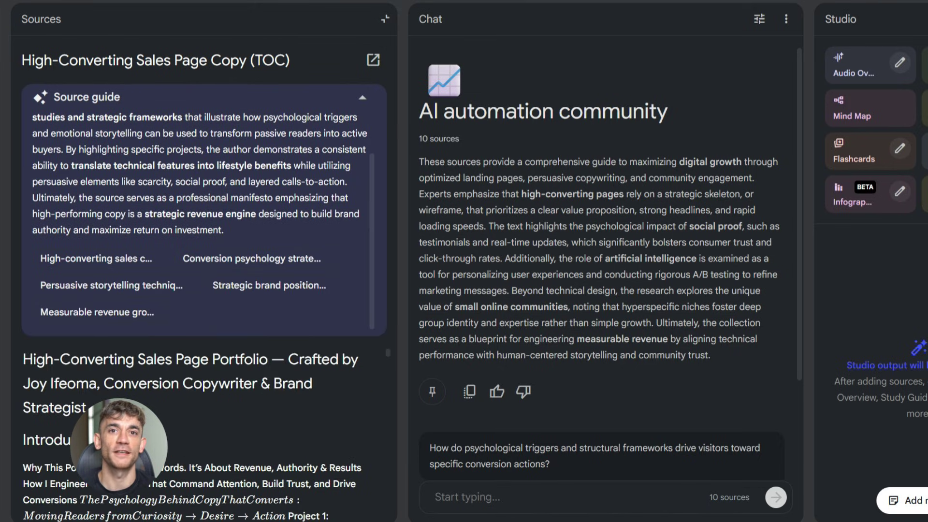
scroll(199, 435, down, 10)
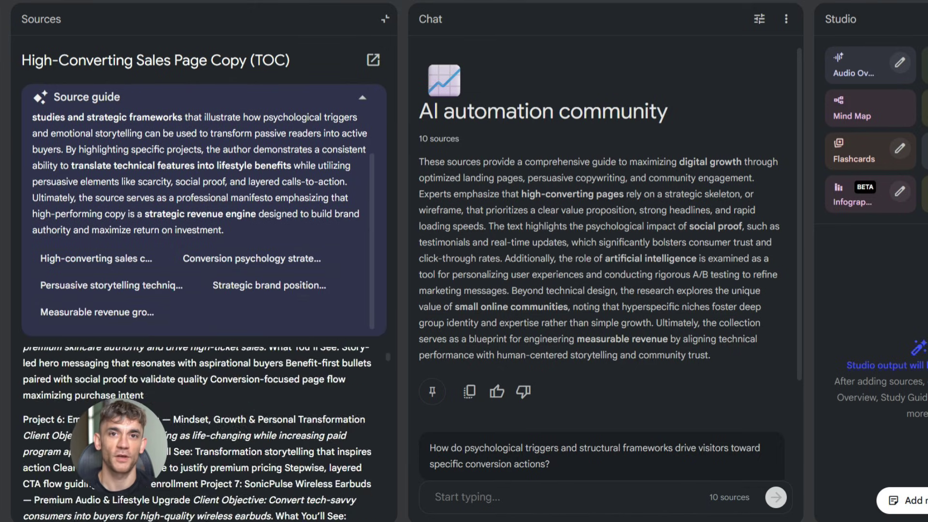
scroll(199, 435, down, 10)
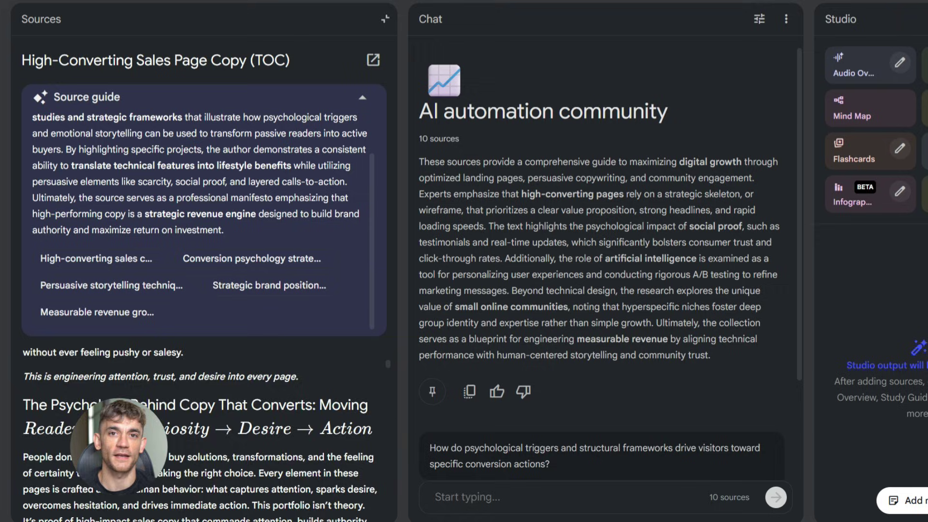
scroll(199, 435, down, 10)
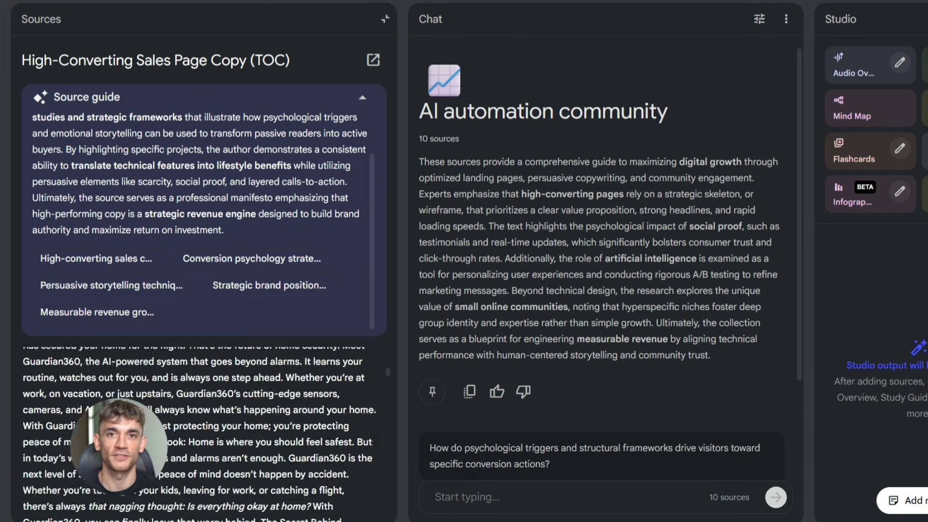
scroll(199, 435, down, 10)
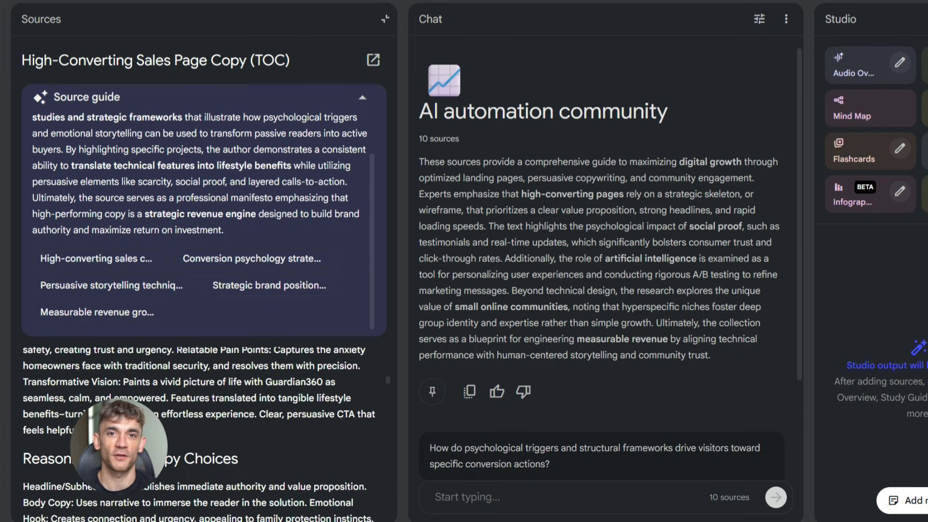
scroll(198, 435, down, 10)
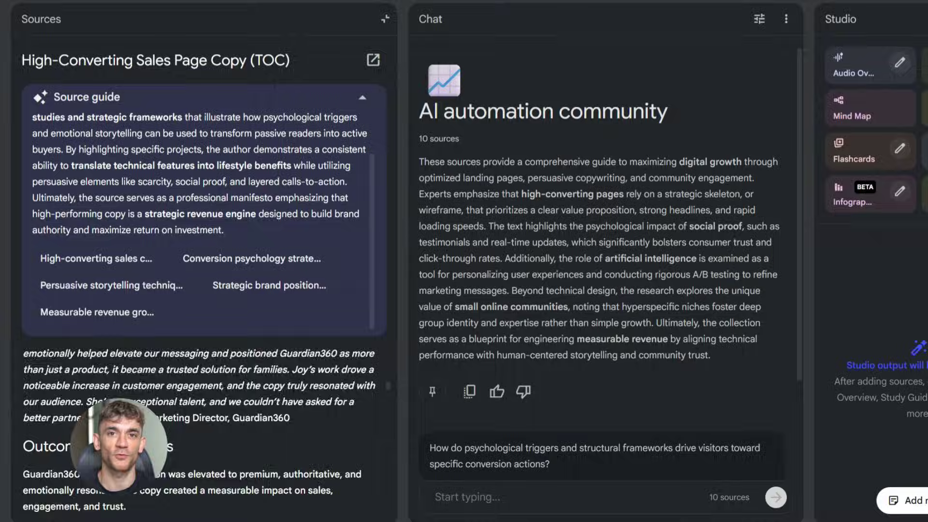
scroll(199, 435, down, 3)
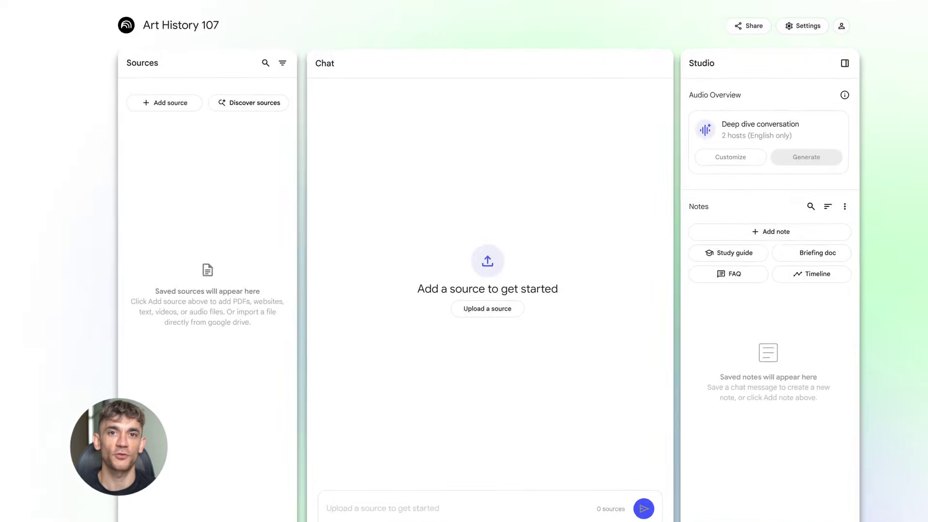
Discover Surrealism web sources, exclude A Study of Surrealism, and import the remaining four
click(252, 108)
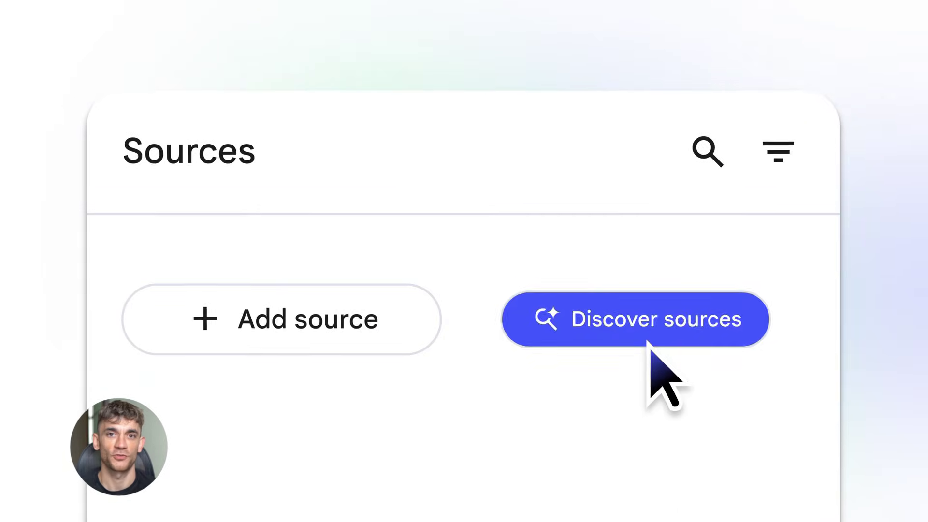
click(649, 341)
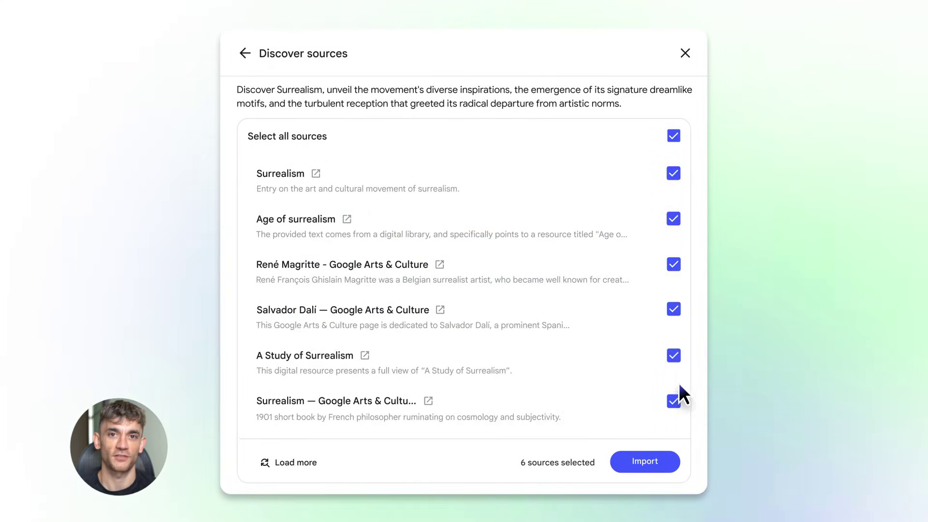
click(674, 357)
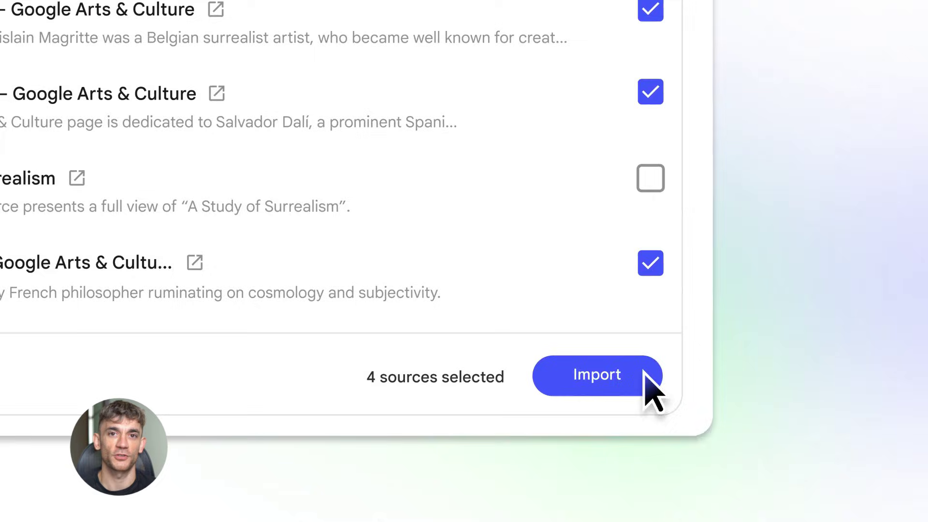
click(624, 372)
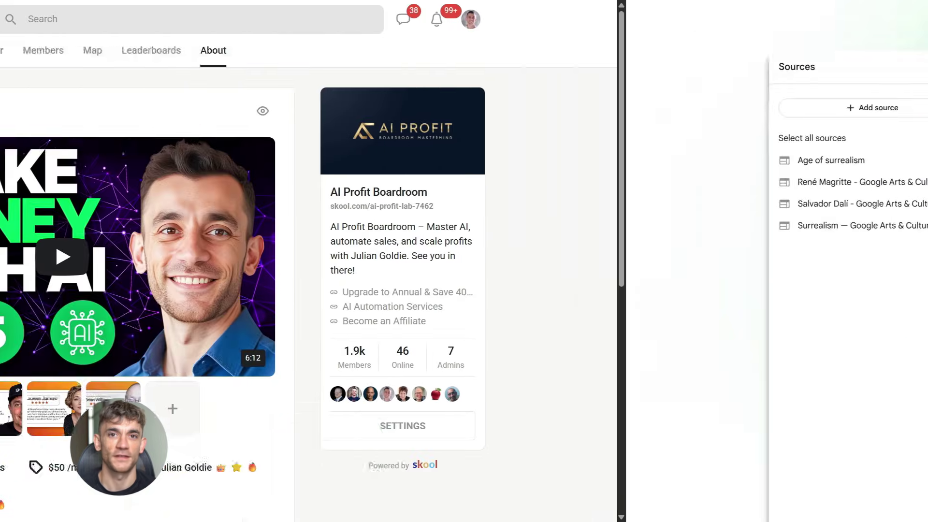
Browse the About page gallery, viewing the second and last testimonial images
scroll(339, 339, down, 2)
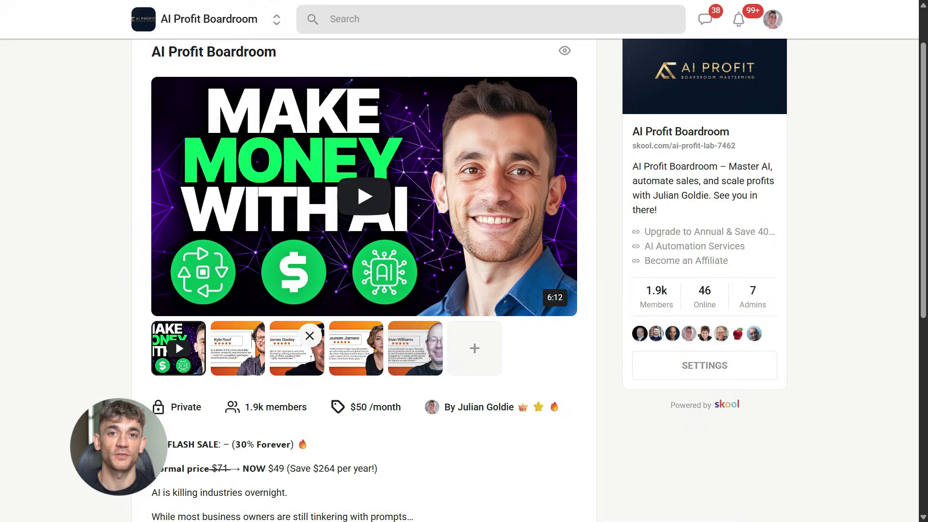
click(238, 348)
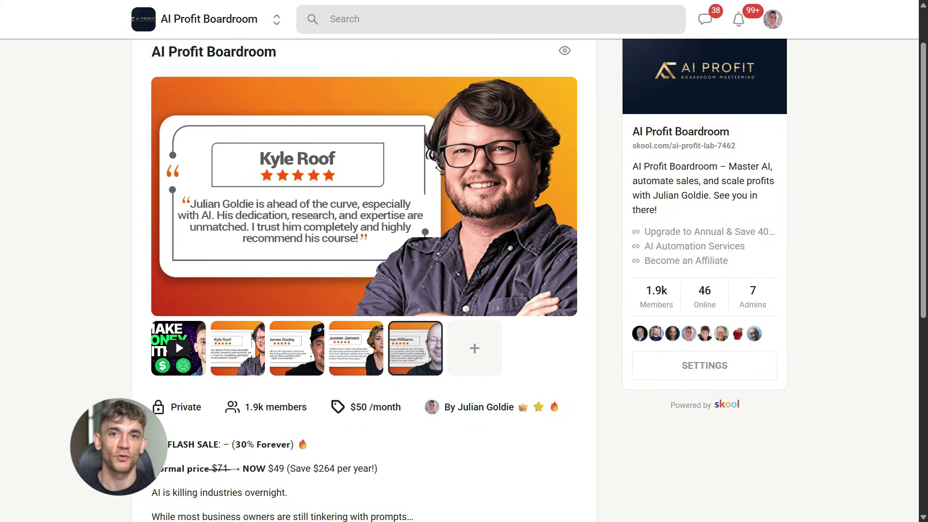
click(415, 357)
scroll(362, 281, down, 6)
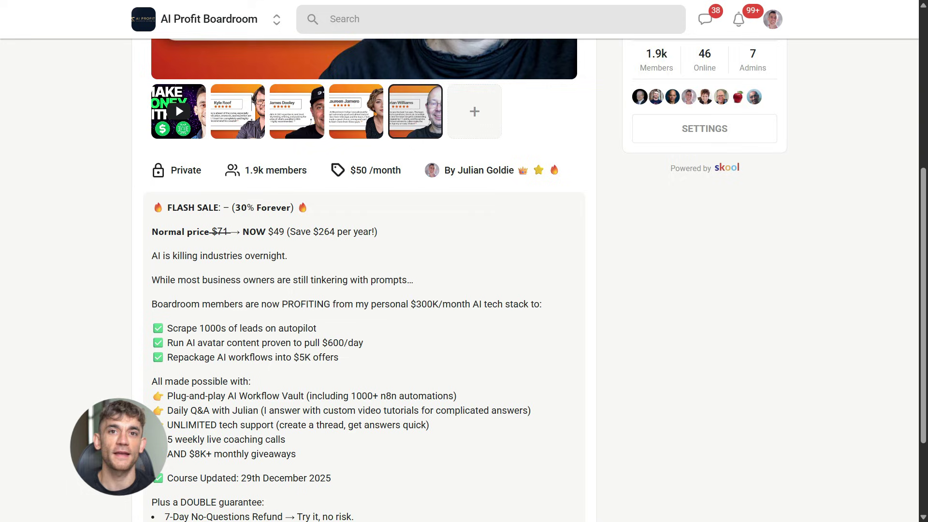
scroll(363, 262, up, 9)
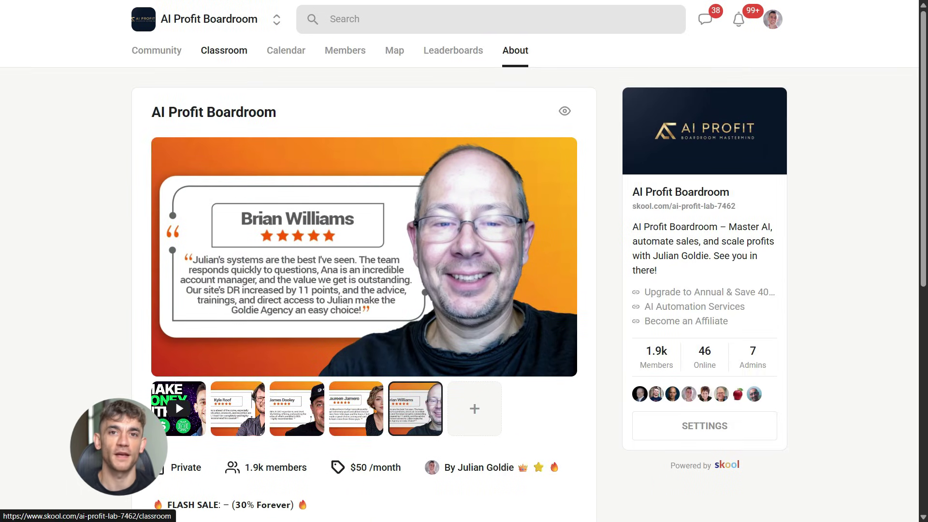
Open AI Money Lab's Classroom and scroll its free courses, such as 50+ Free AI SEO Tools
click(224, 50)
scroll(224, 50, down, 1)
scroll(458, 280, down, 5)
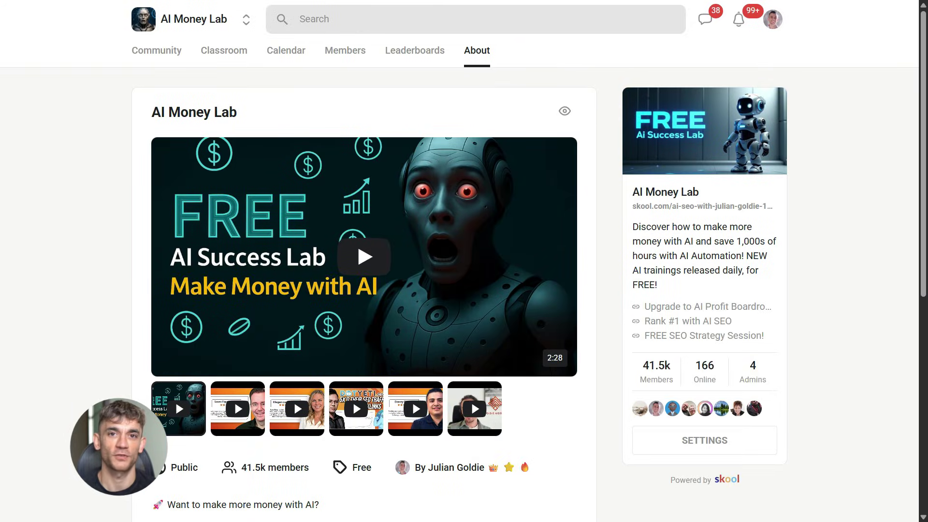
scroll(464, 261, down, 8)
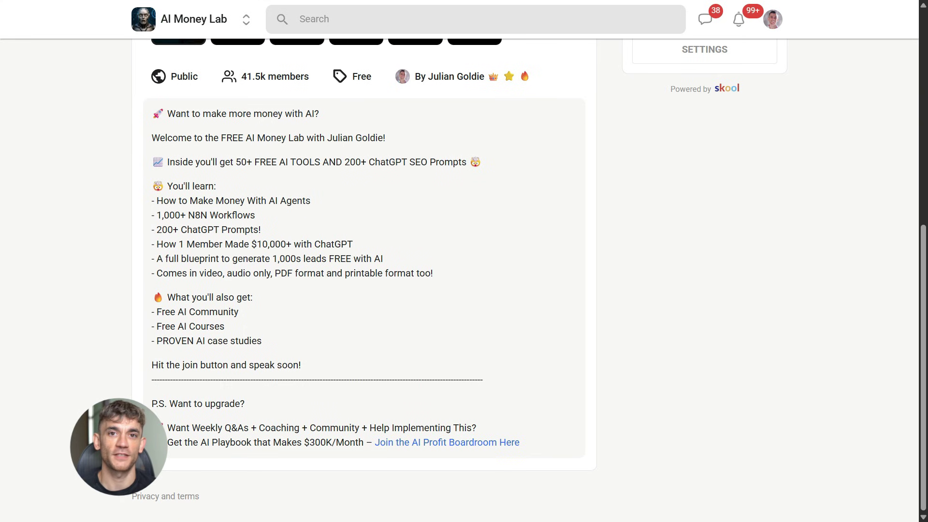
scroll(464, 261, up, 8)
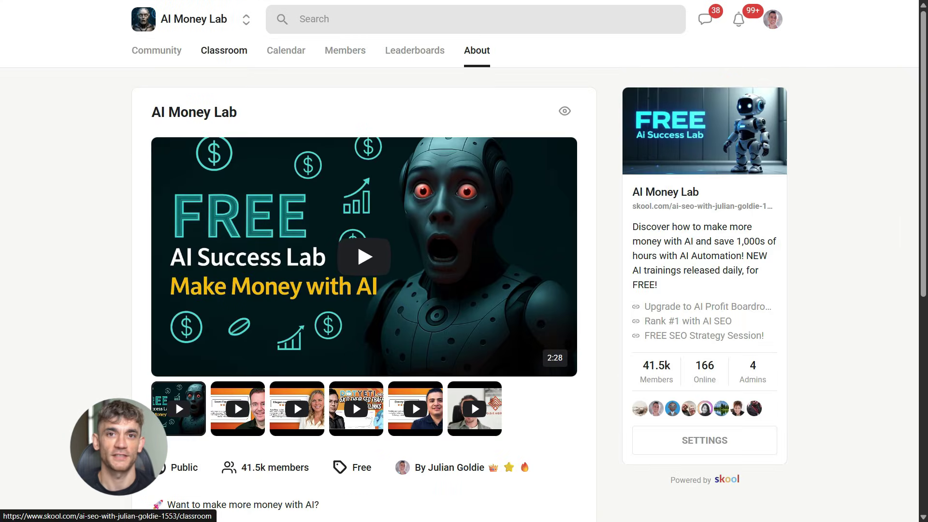
click(224, 50)
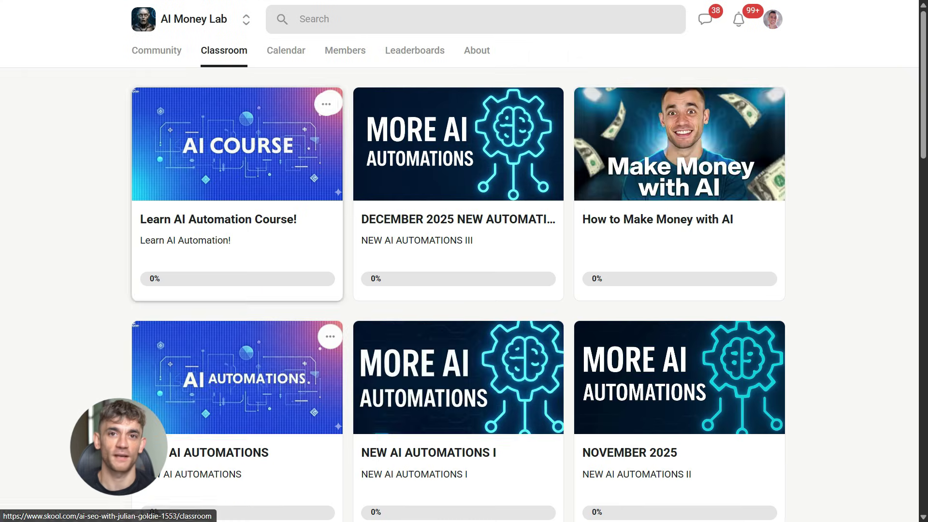
scroll(464, 261, down, 6)
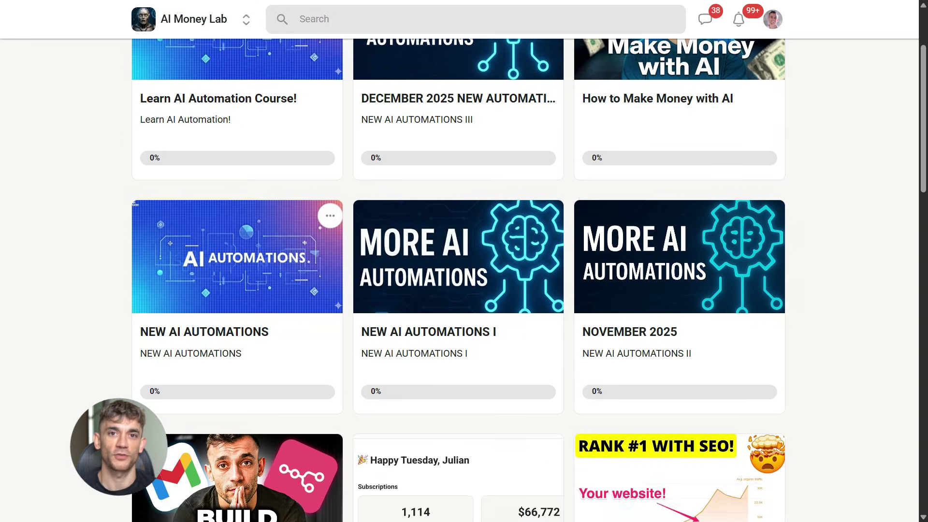
scroll(464, 262, down, 10)
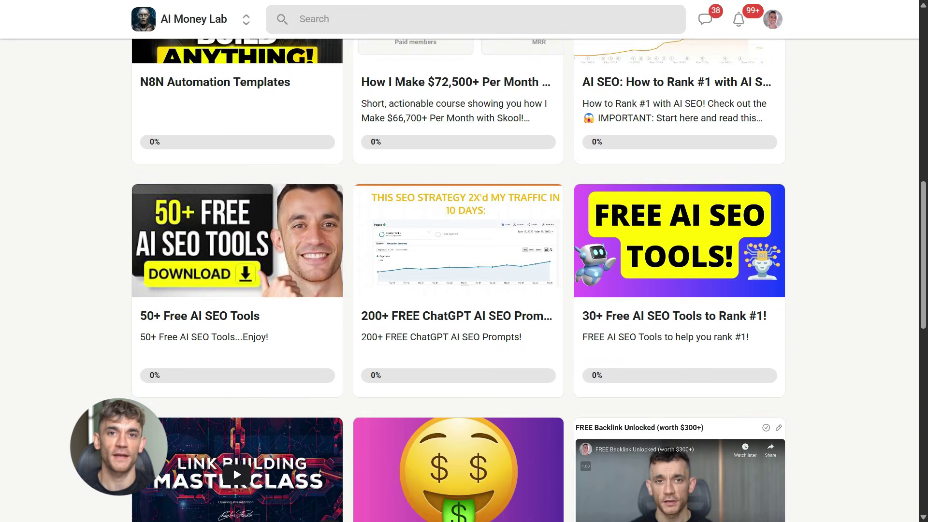
scroll(233, 285, down, 6)
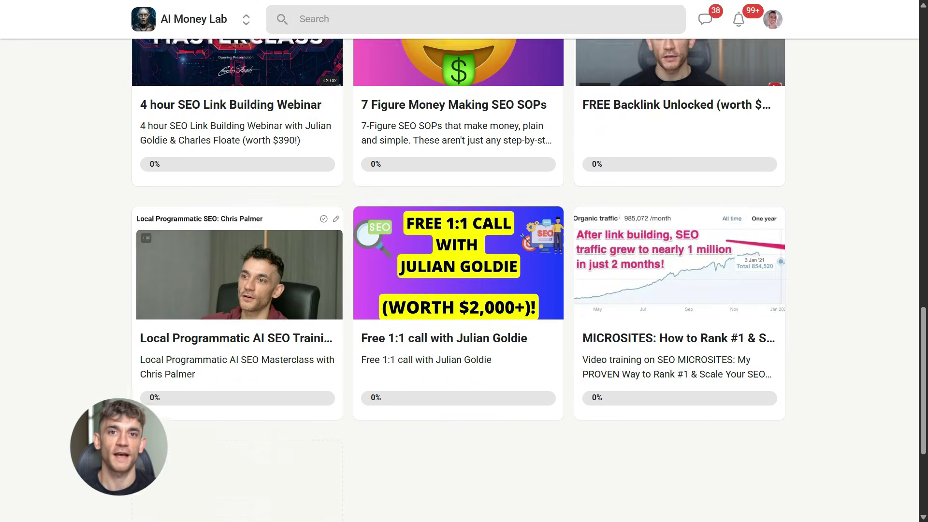